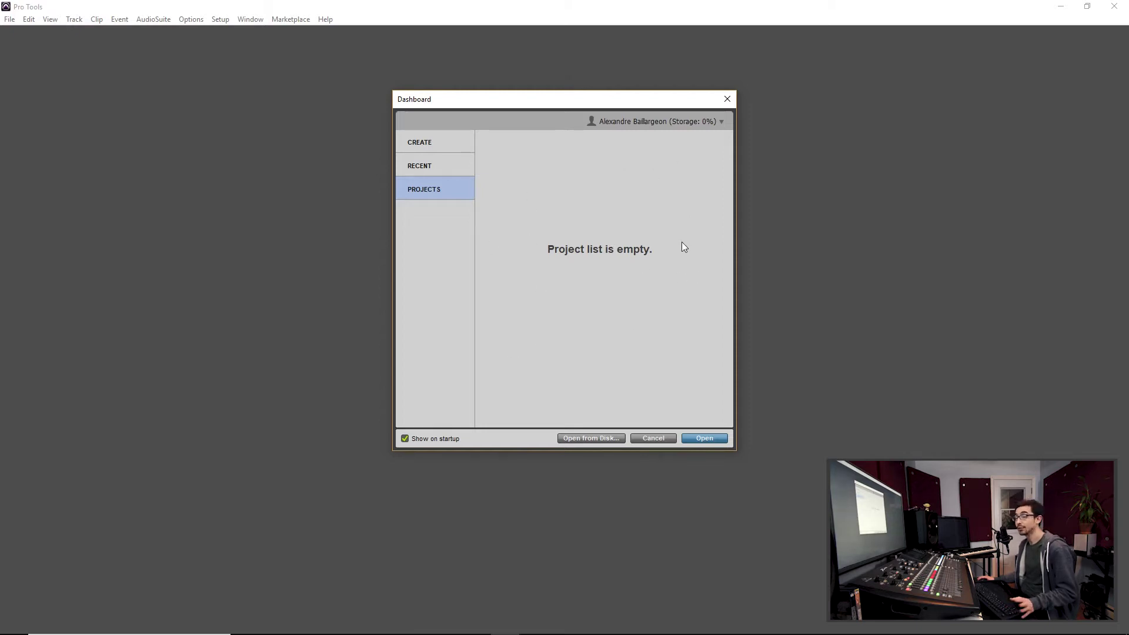
Step: Start creating a new session and name it "Pro tools Session Tutorial"
{"action": "left_click", "coordinate": [419, 141]}
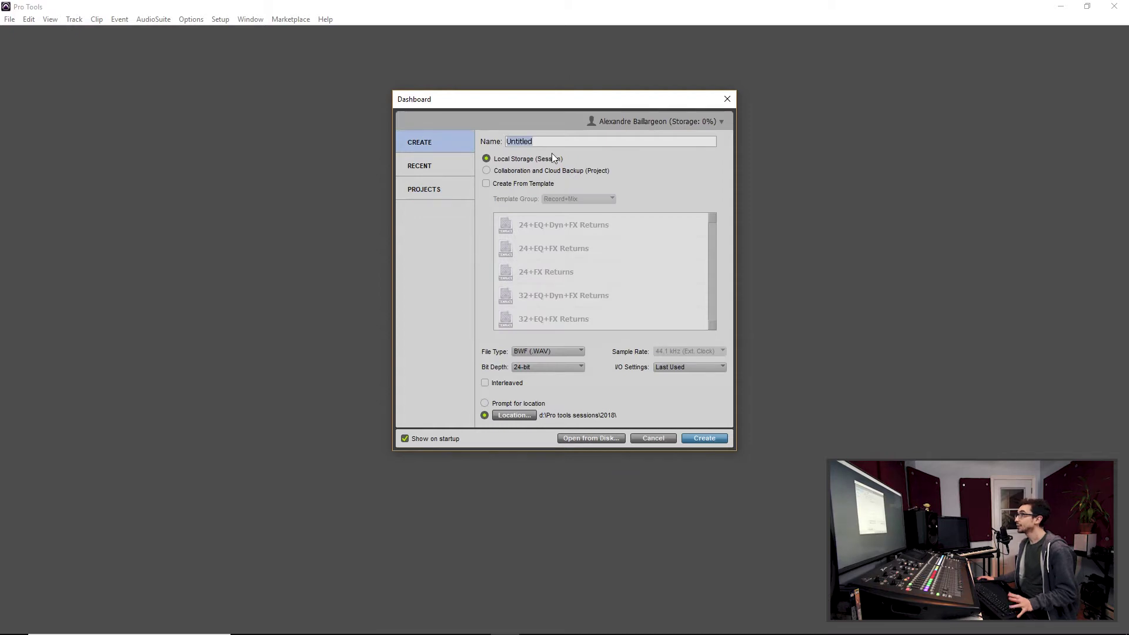
{"action": "left_click", "coordinate": [578, 141]}
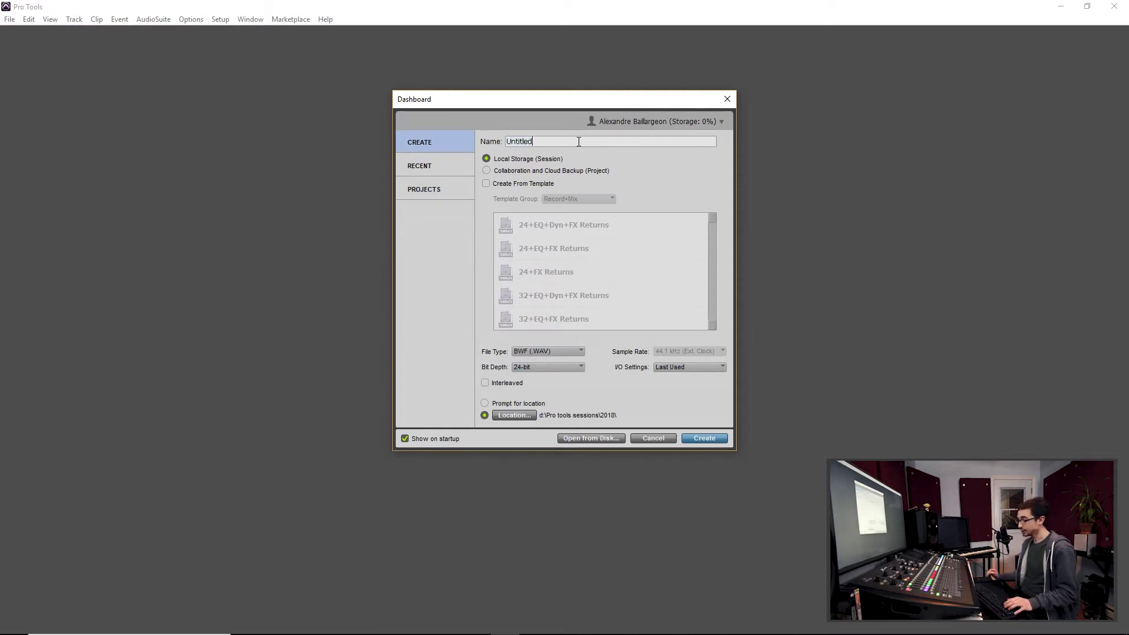
{"action": "key", "text": "BackSpace"}
{"action": "key", "text": "BackSpace"}
{"action": "key", "text": "BackSpace"}
{"action": "key", "text": "BackSpace"}
{"action": "key", "text": "BackSpace"}
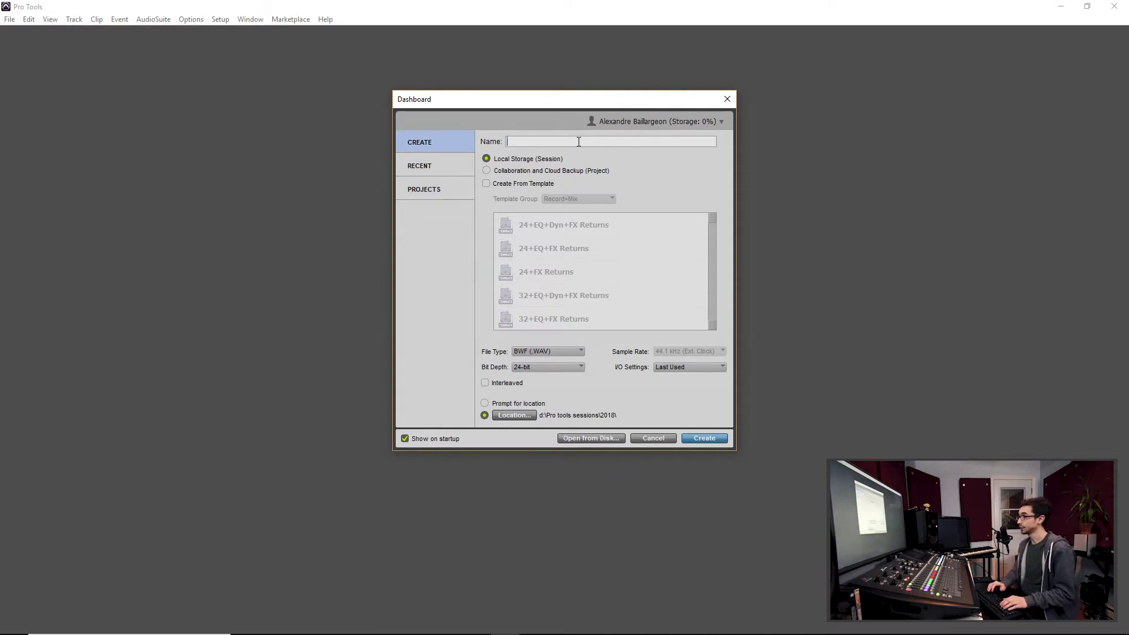
{"action": "type", "text": "Pro tool"}
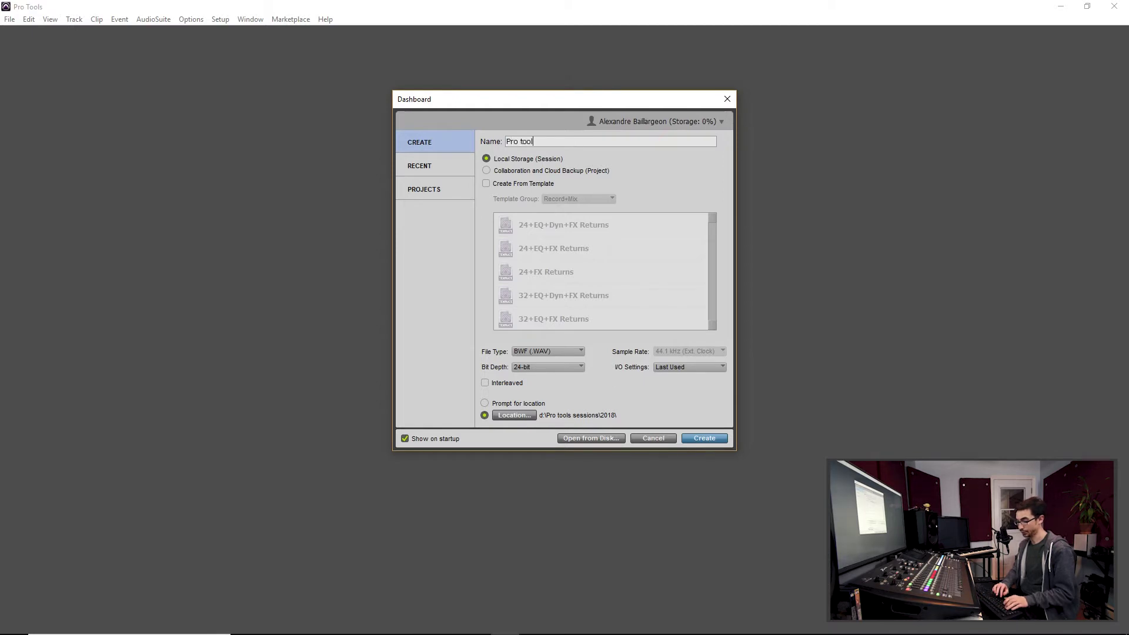
{"action": "type", "text": "s Session"}
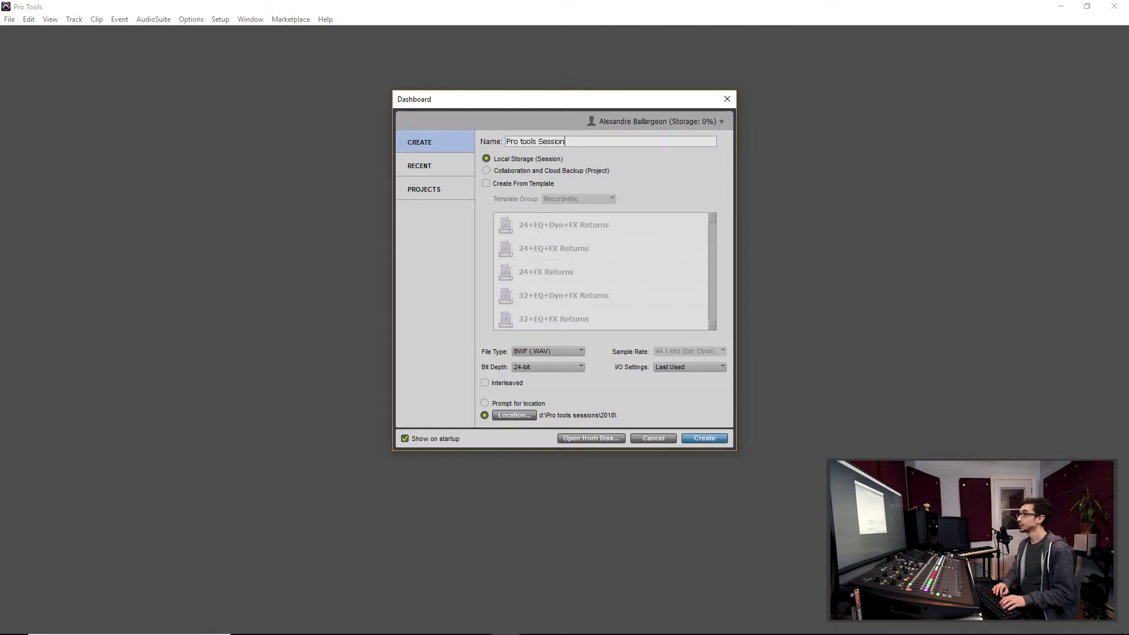
{"action": "type", "text": " Tutorial"}
{"action": "left_click", "coordinate": [677, 172]}
{"action": "left_click", "coordinate": [621, 161]}
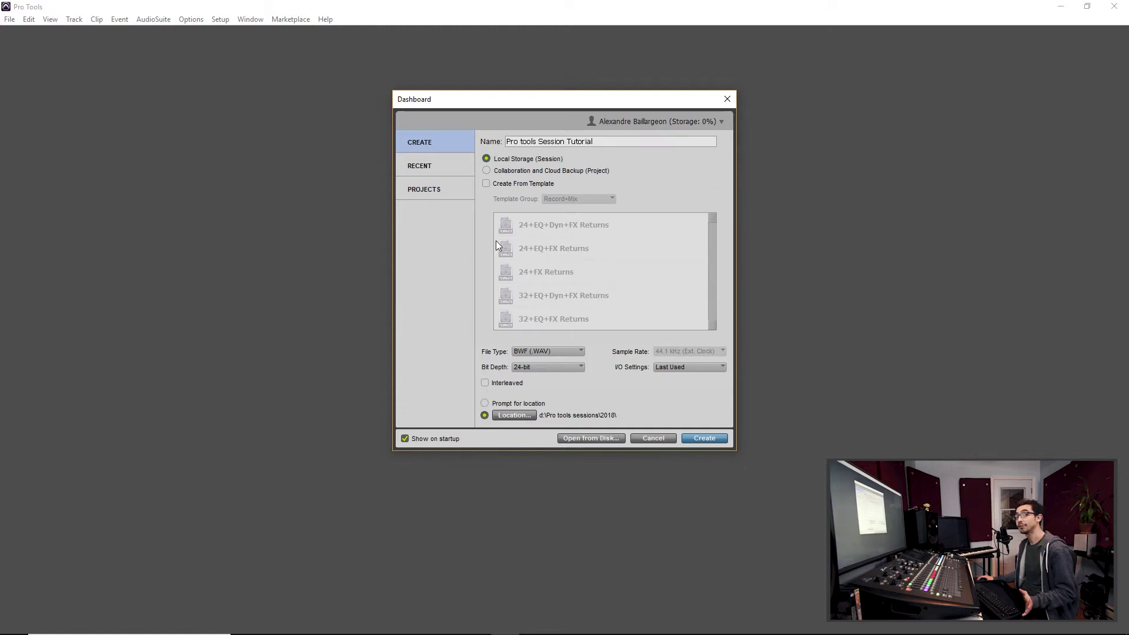
Step: Try the Collaboration and Cloud Backup project type, enable creation from a template, and return to Local Storage
{"action": "left_click", "coordinate": [489, 171]}
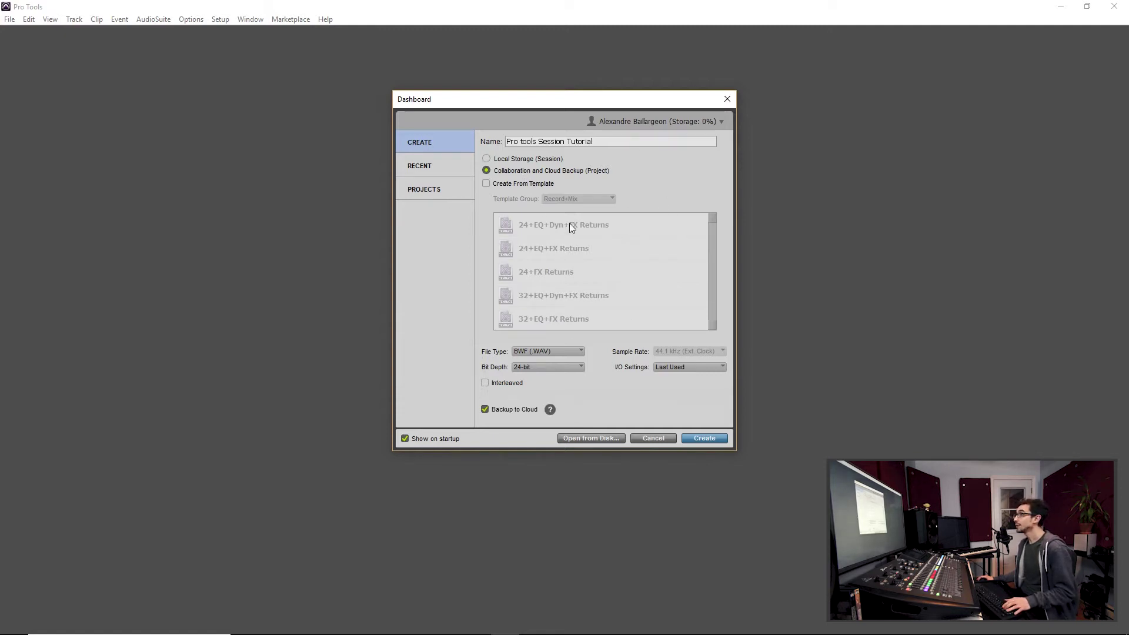
{"action": "left_click", "coordinate": [485, 184]}
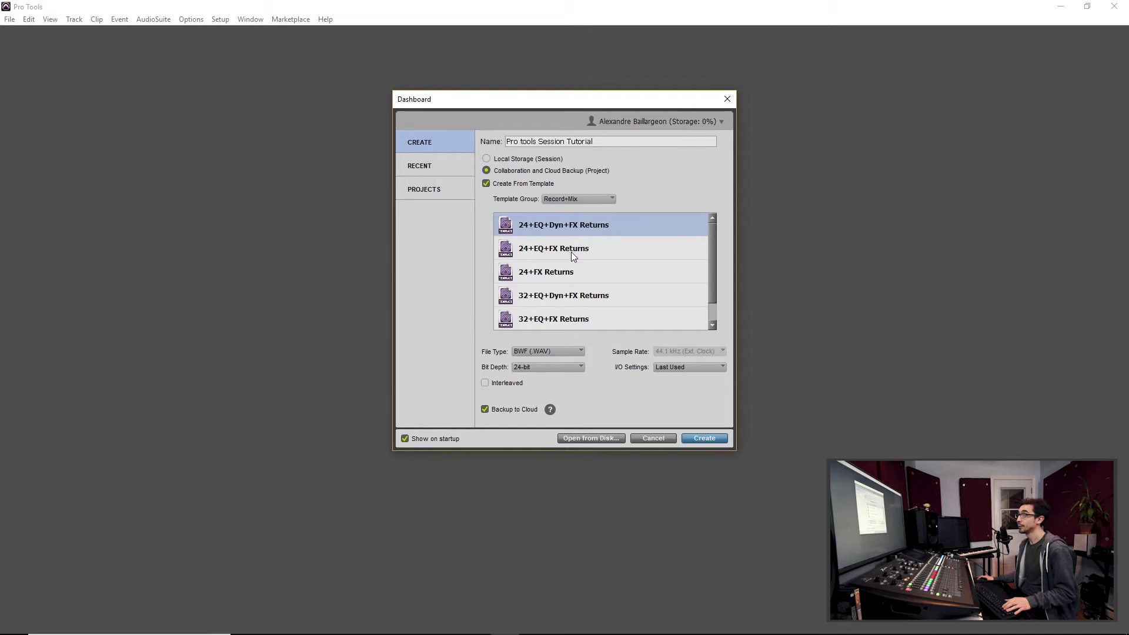
{"action": "left_click", "coordinate": [486, 159]}
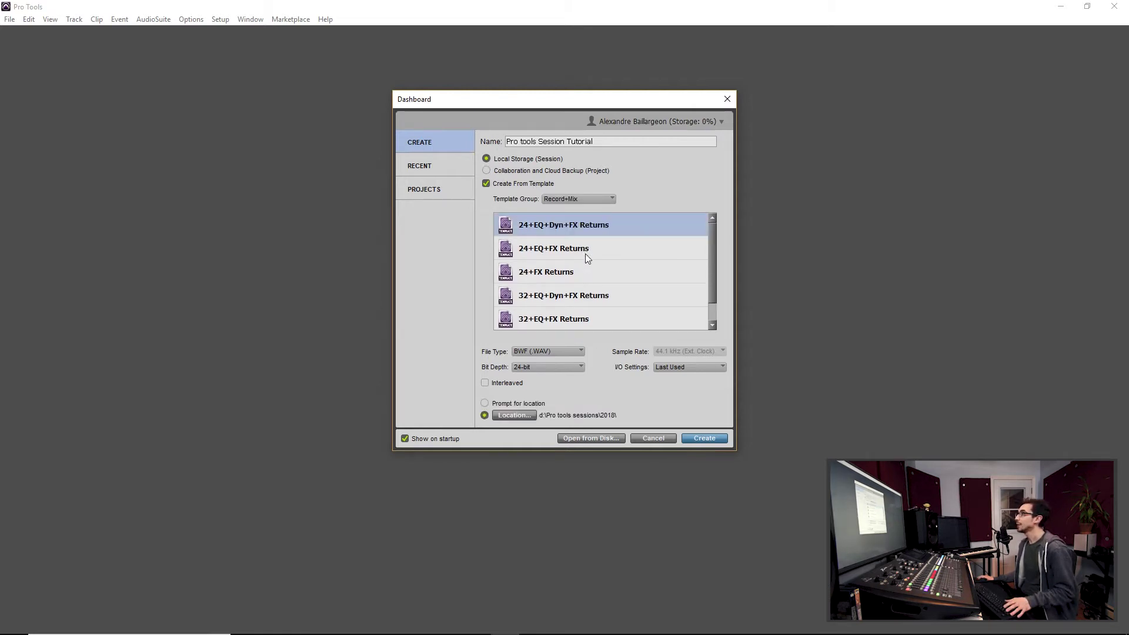
Step: Browse the Guitar and Post Production template groups, and turn off creation from a template
{"action": "left_click", "coordinate": [587, 196]}
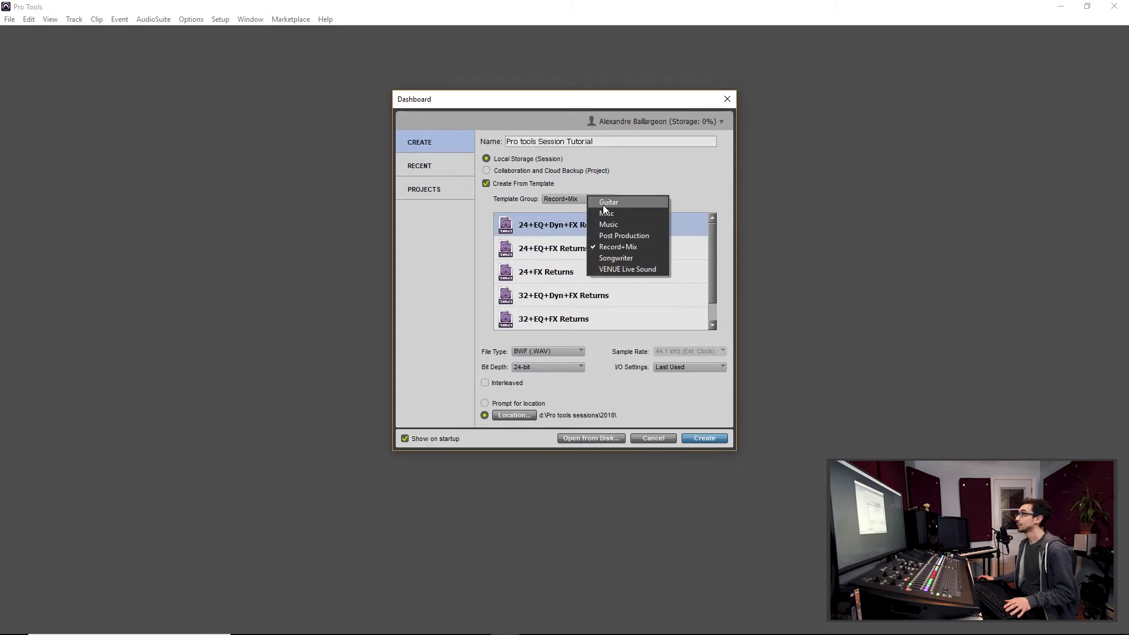
{"action": "left_click", "coordinate": [602, 204]}
{"action": "scroll", "coordinate": [566, 259], "scroll_direction": "down", "scroll_amount": 1}
{"action": "left_click", "coordinate": [576, 202]}
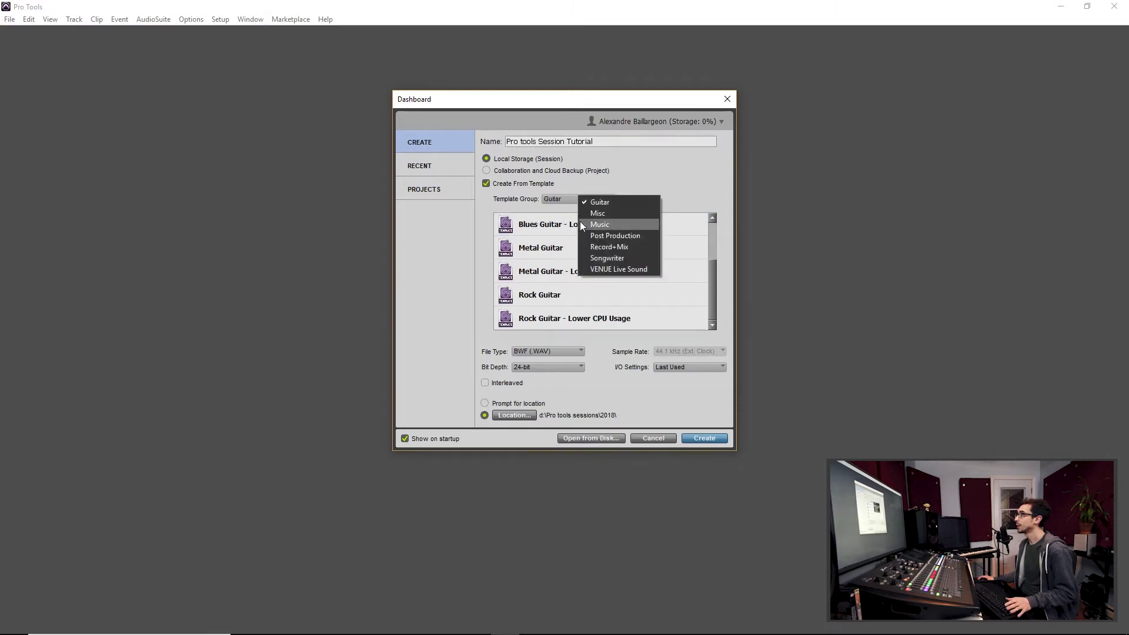
{"action": "left_click", "coordinate": [615, 235]}
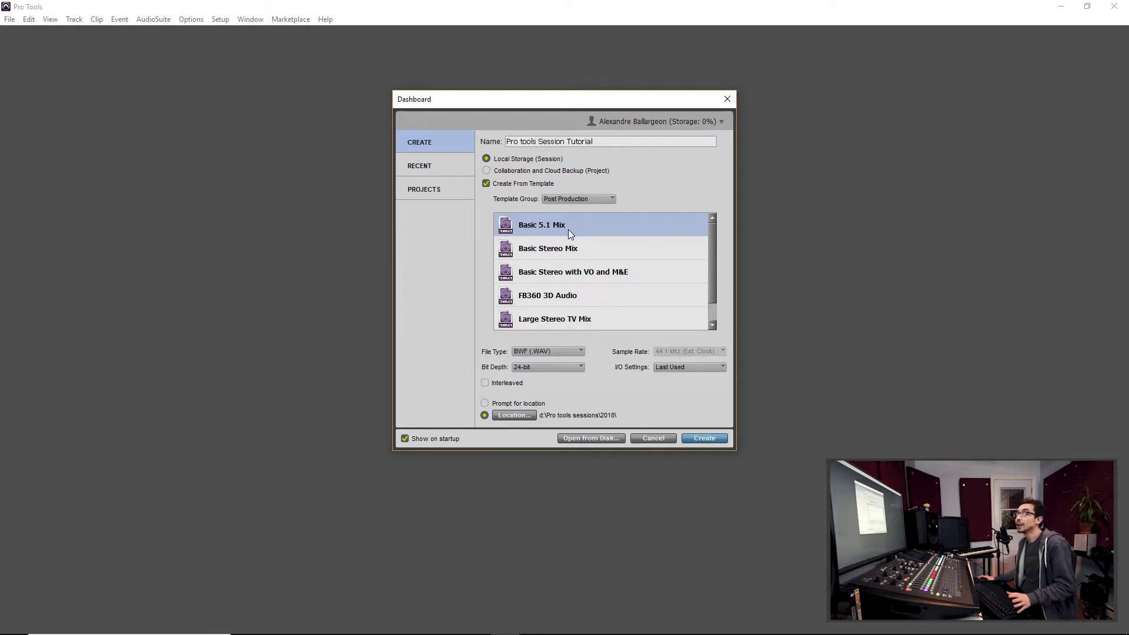
{"action": "scroll", "coordinate": [568, 229], "scroll_direction": "down", "scroll_amount": 1}
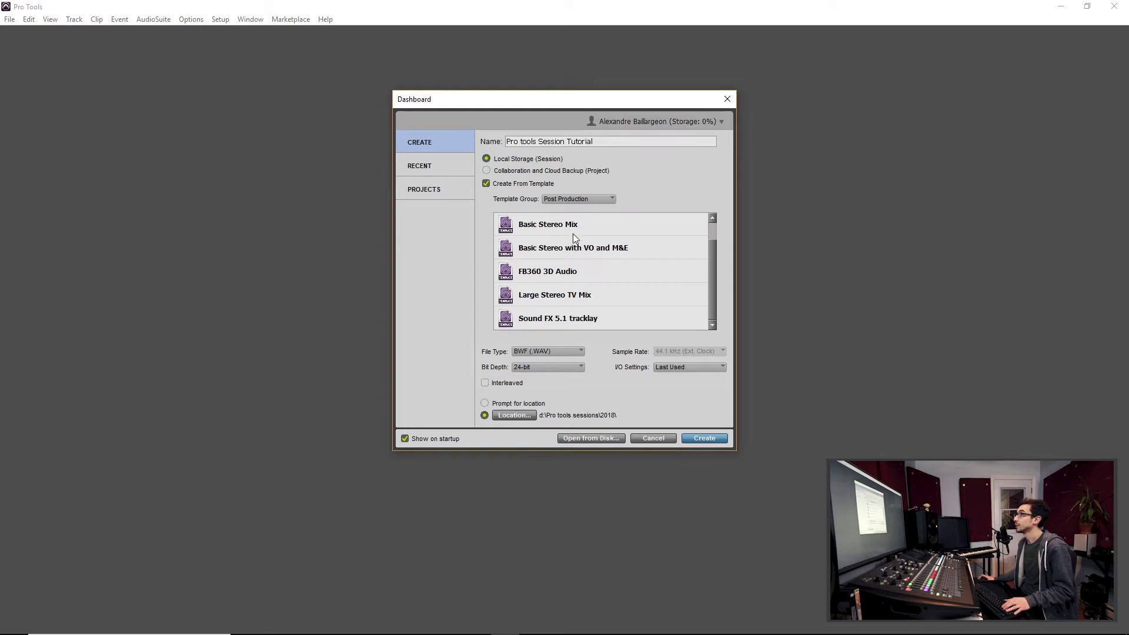
{"action": "scroll", "coordinate": [587, 253], "scroll_direction": "up", "scroll_amount": 1}
{"action": "left_click", "coordinate": [604, 200]}
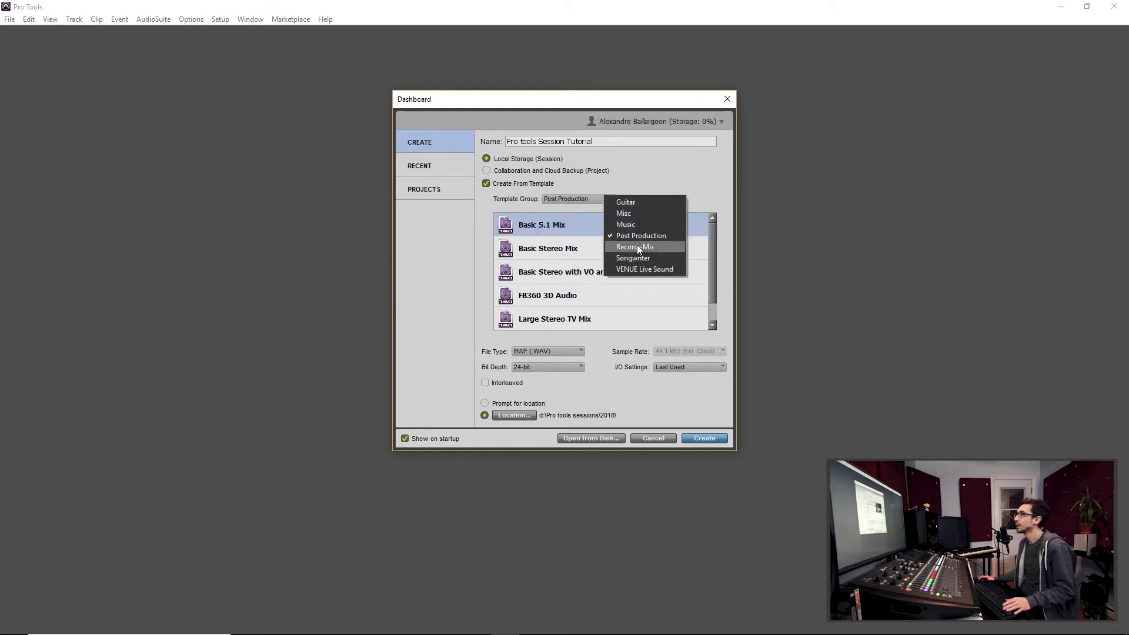
{"action": "left_click", "coordinate": [591, 196]}
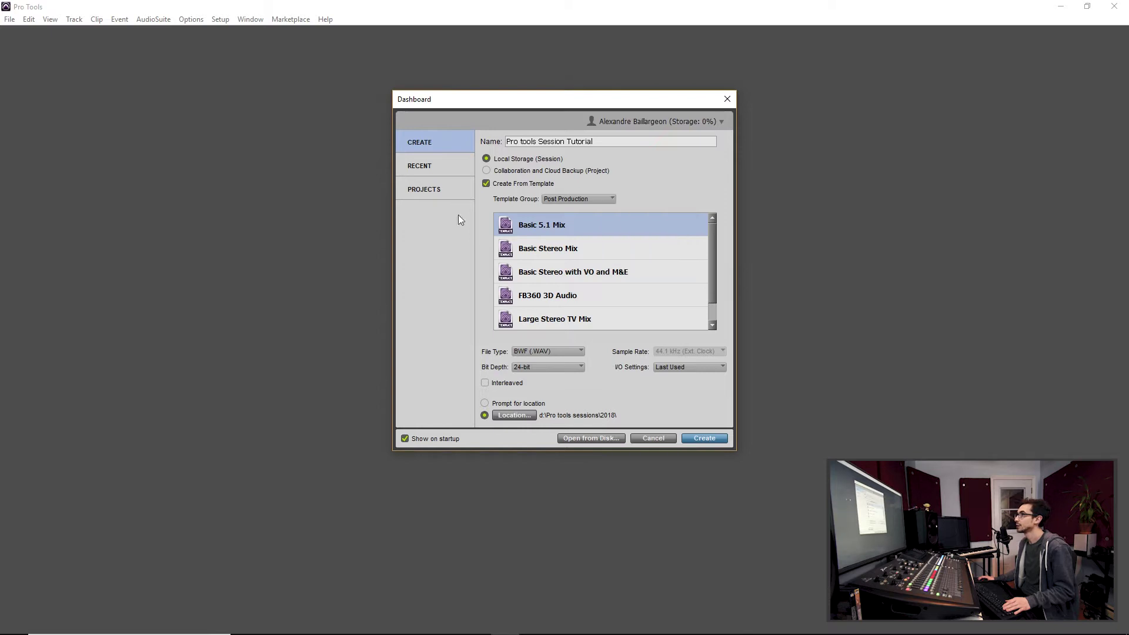
{"action": "left_click", "coordinate": [485, 183]}
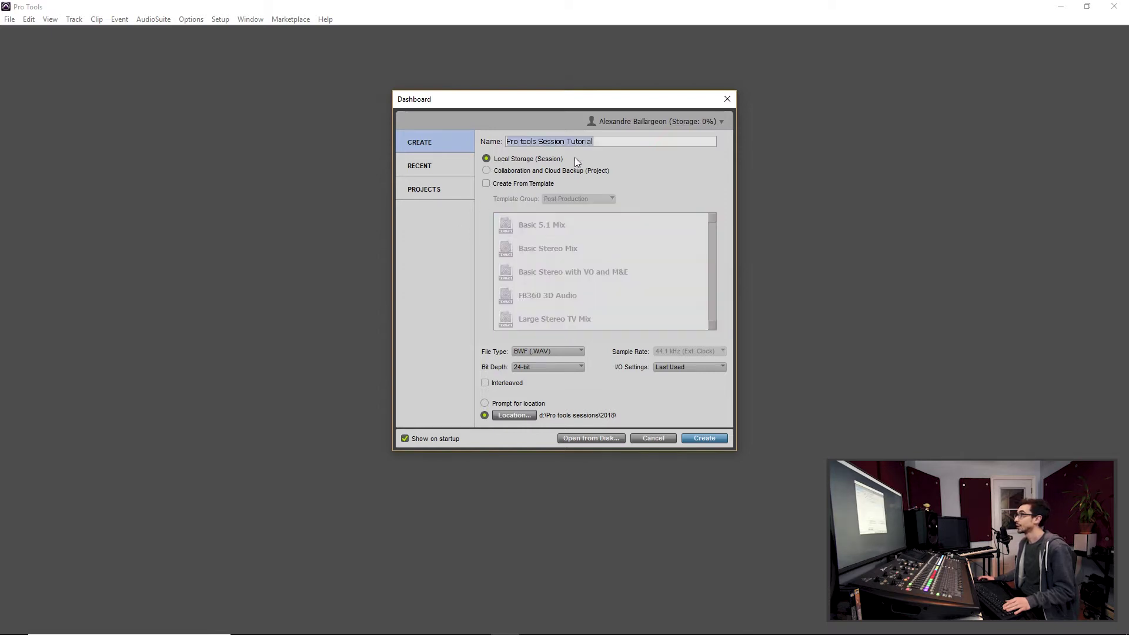
Step: Examine the audio file types offered for the new session, keeping BWF (.WAV)
{"action": "left_click", "coordinate": [538, 351]}
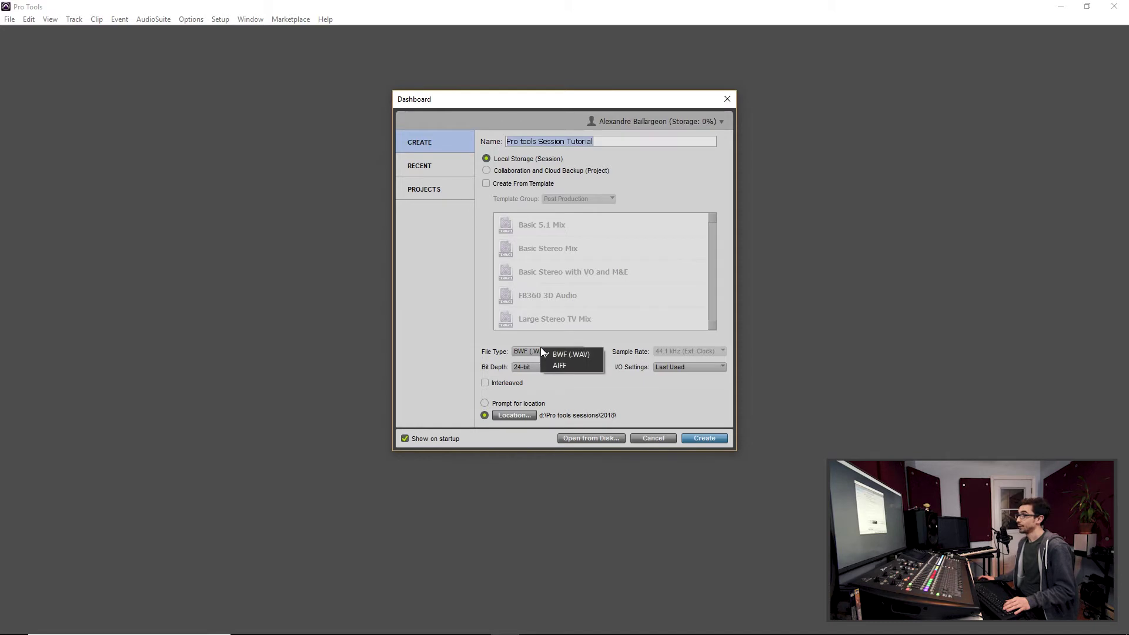
{"action": "left_click", "coordinate": [489, 347]}
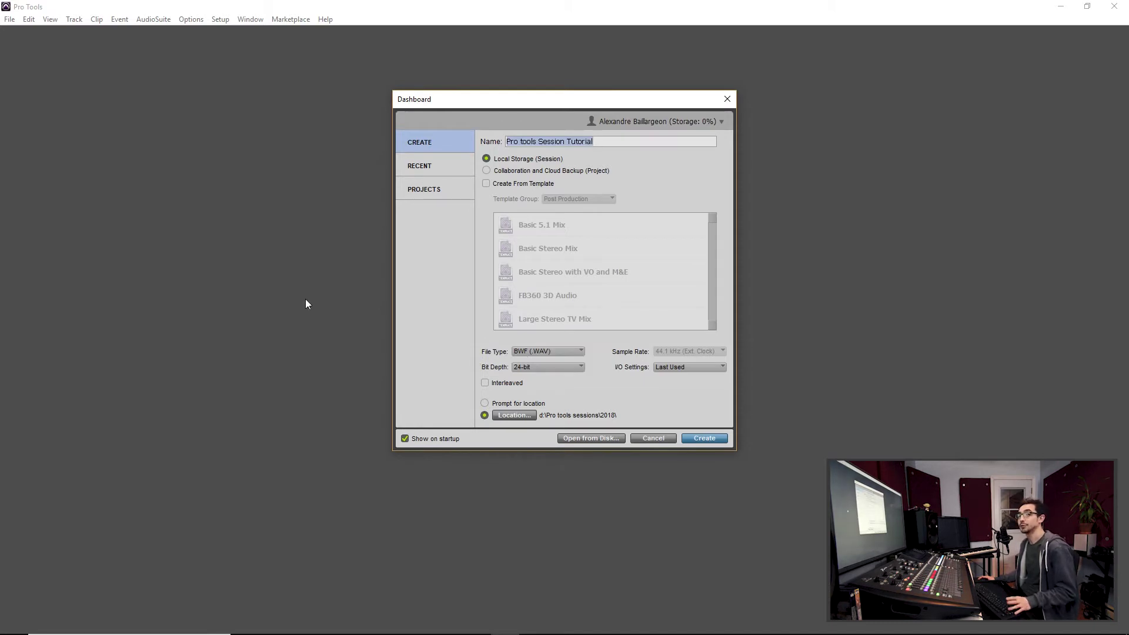
{"action": "left_click", "coordinate": [552, 353]}
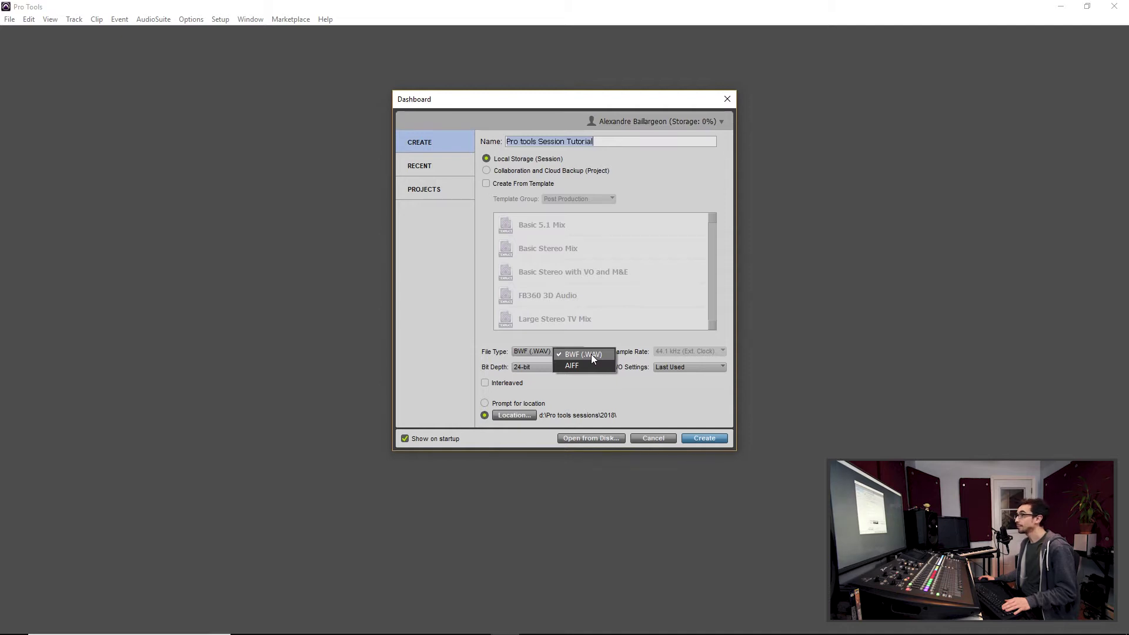
{"action": "left_click", "coordinate": [459, 337]}
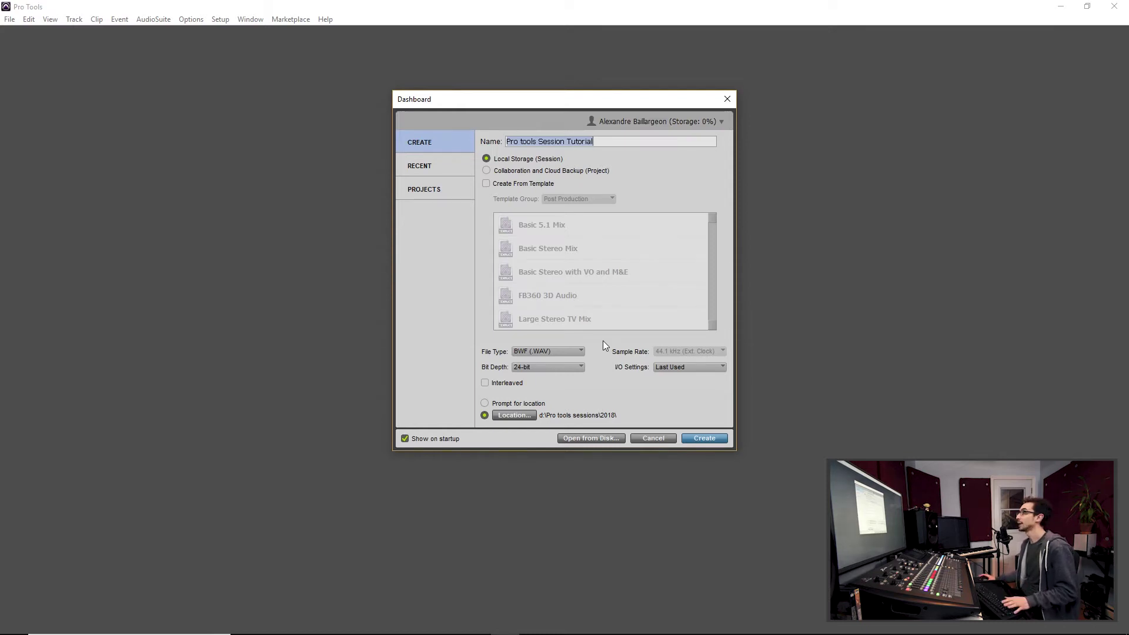
Step: Examine the bit depth choices for the new session, keeping 24-bit
{"action": "left_click", "coordinate": [578, 366]}
{"action": "left_click", "coordinate": [677, 397]}
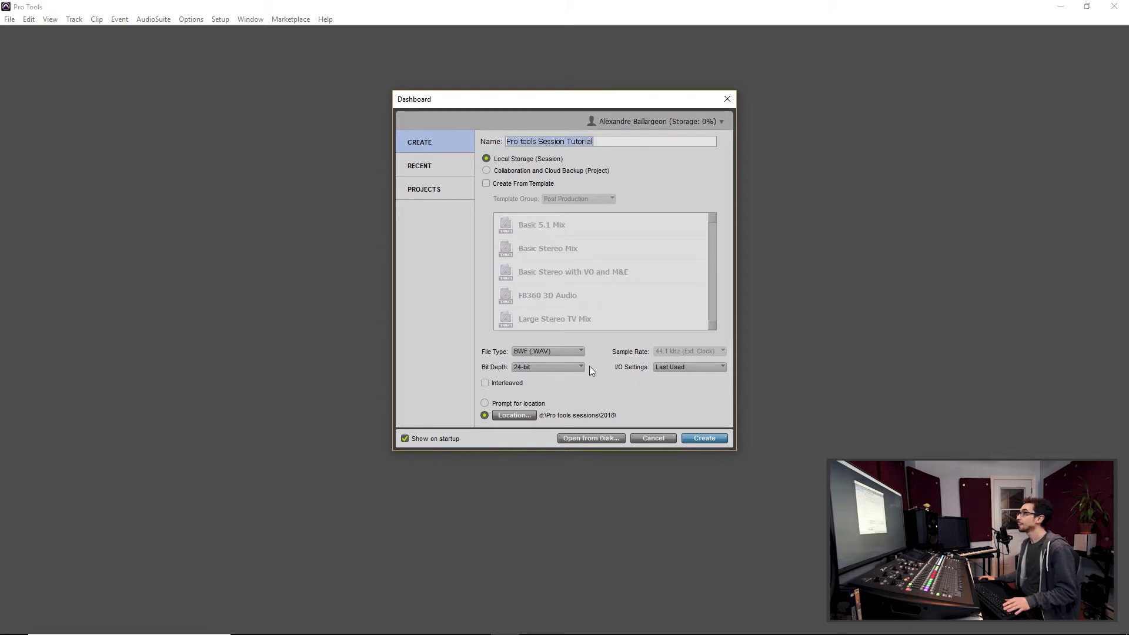
{"action": "left_click", "coordinate": [555, 369]}
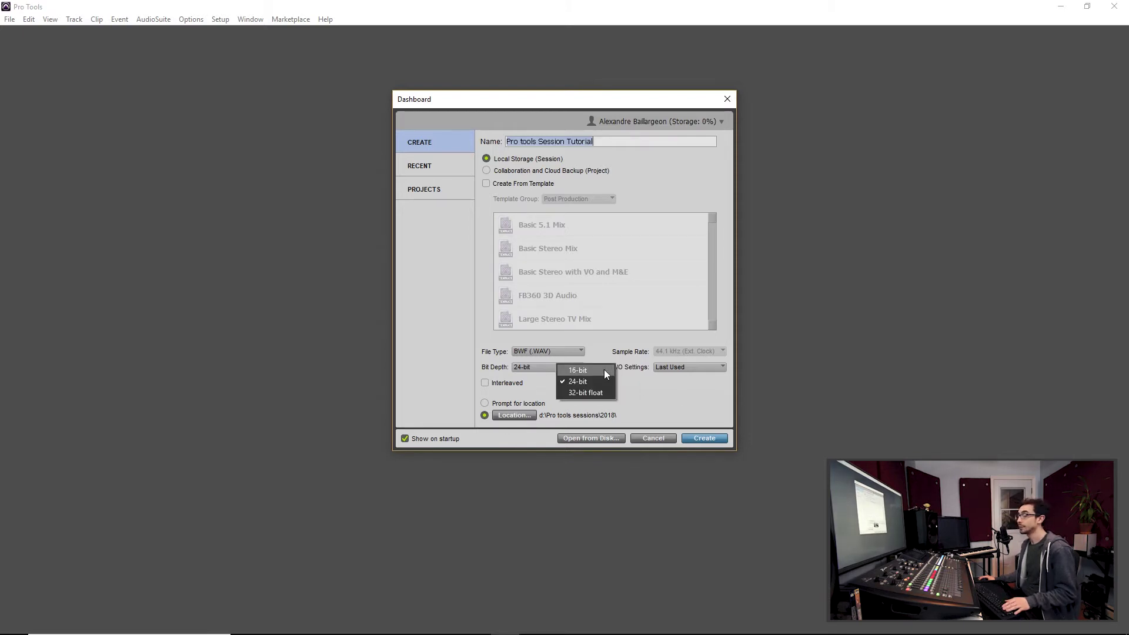
{"action": "left_click", "coordinate": [663, 397]}
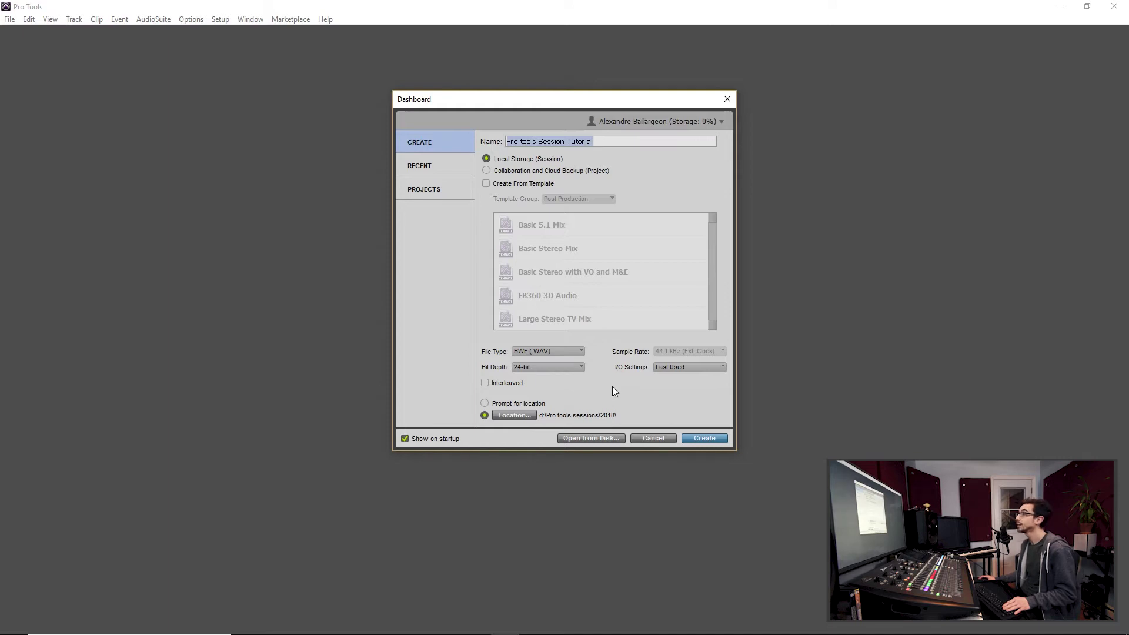
{"action": "left_click", "coordinate": [566, 369]}
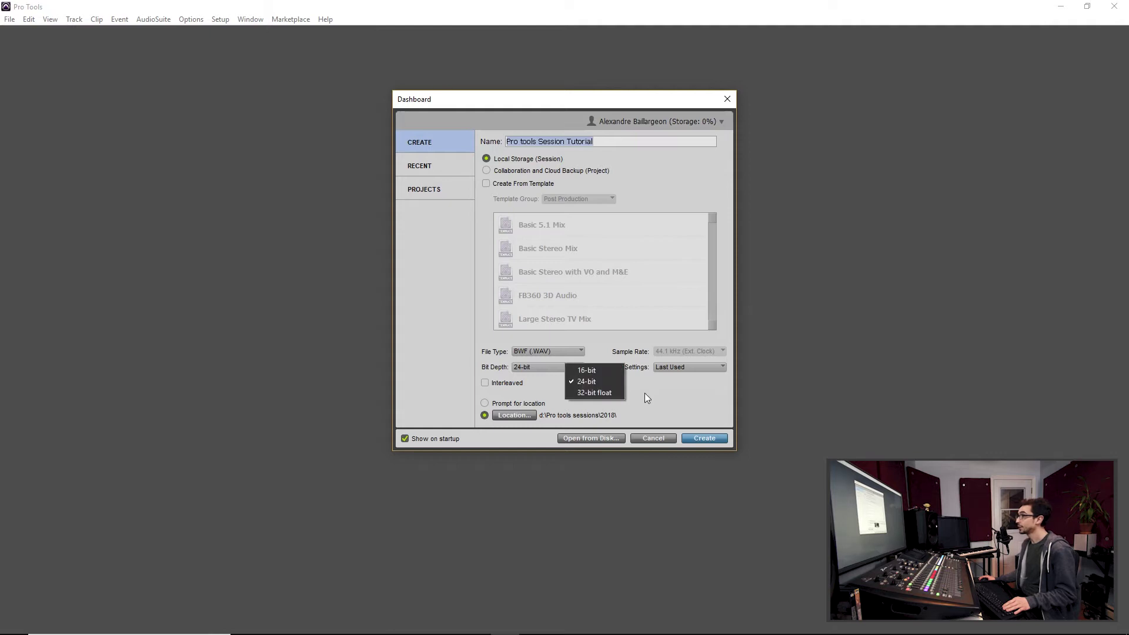
{"action": "left_click", "coordinate": [667, 388]}
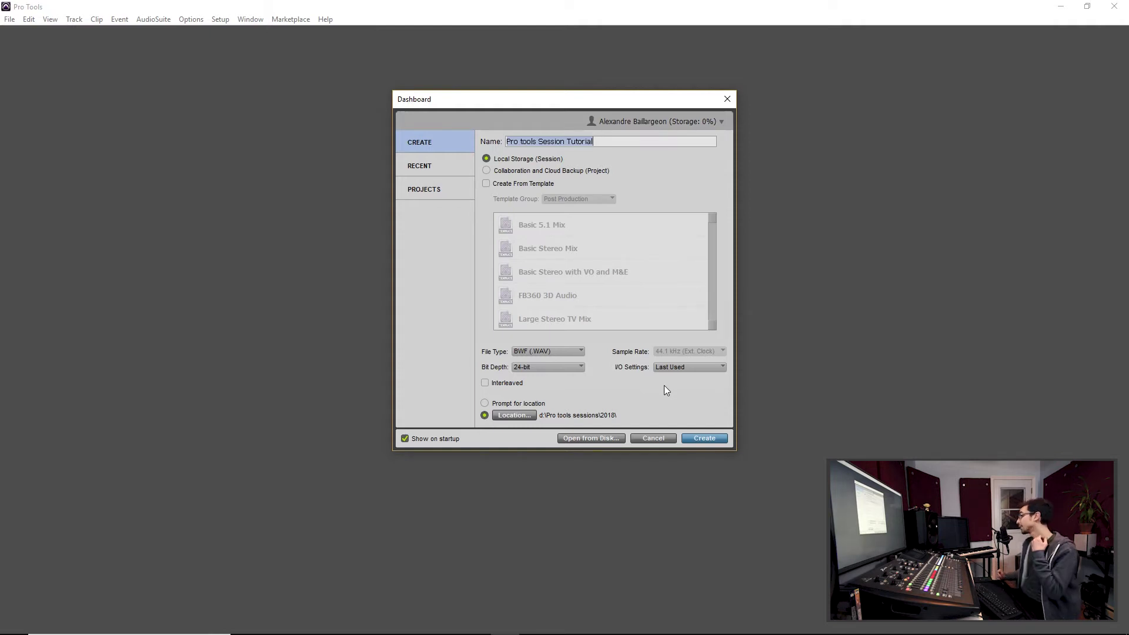
{"action": "left_click", "coordinate": [557, 364]}
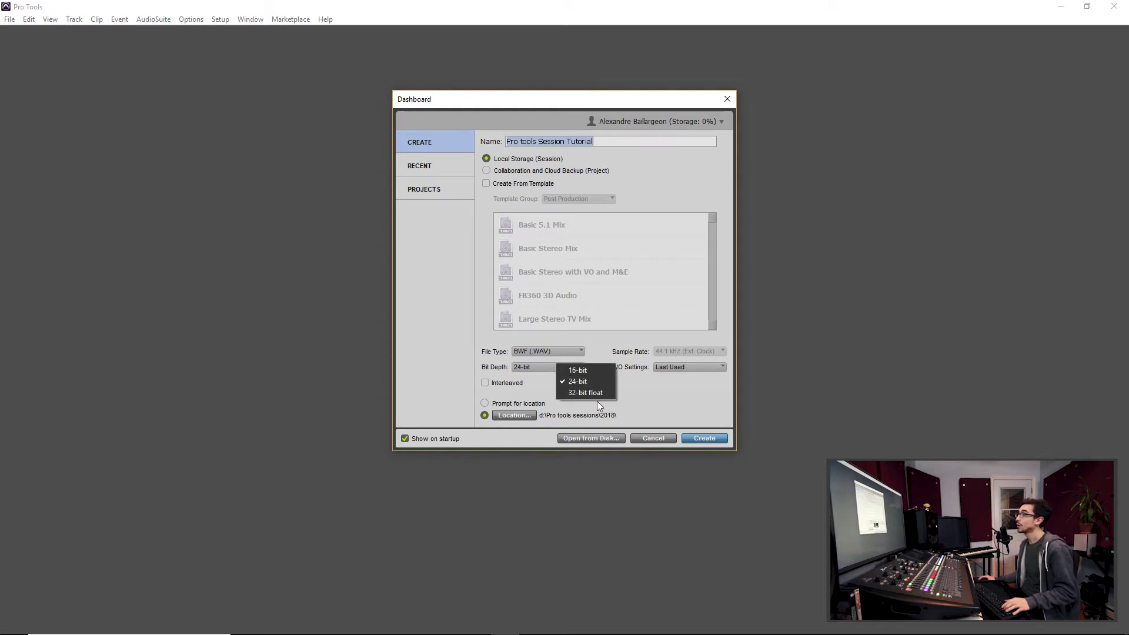
{"action": "left_click", "coordinate": [642, 393]}
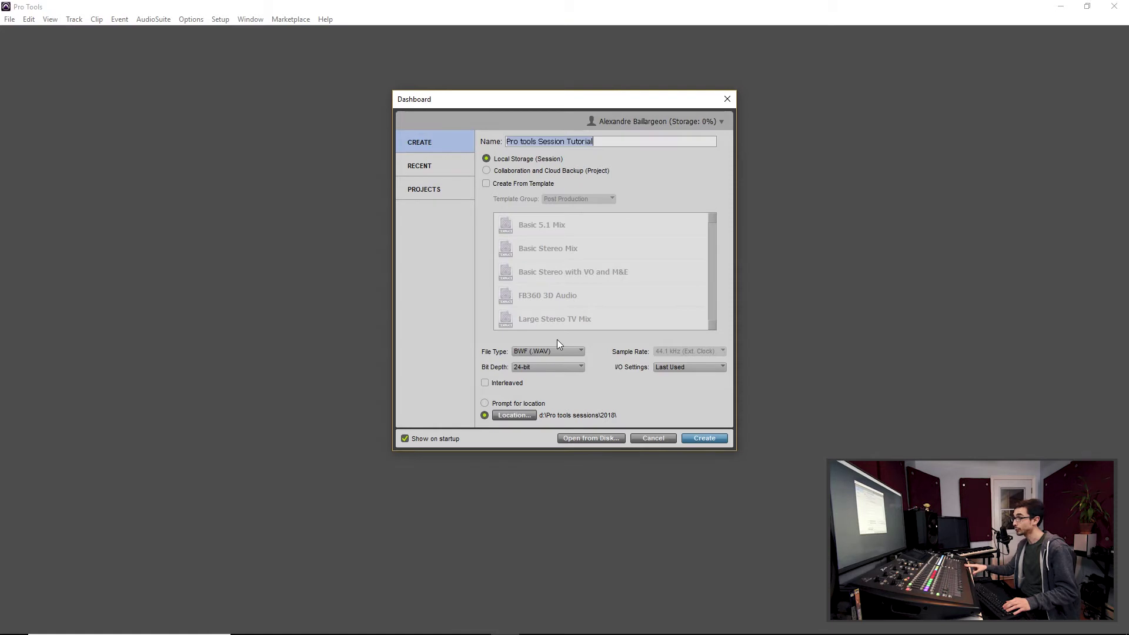
Step: Examine the I/O settings presets for the new session, keeping Last Used
{"action": "left_click", "coordinate": [681, 370]}
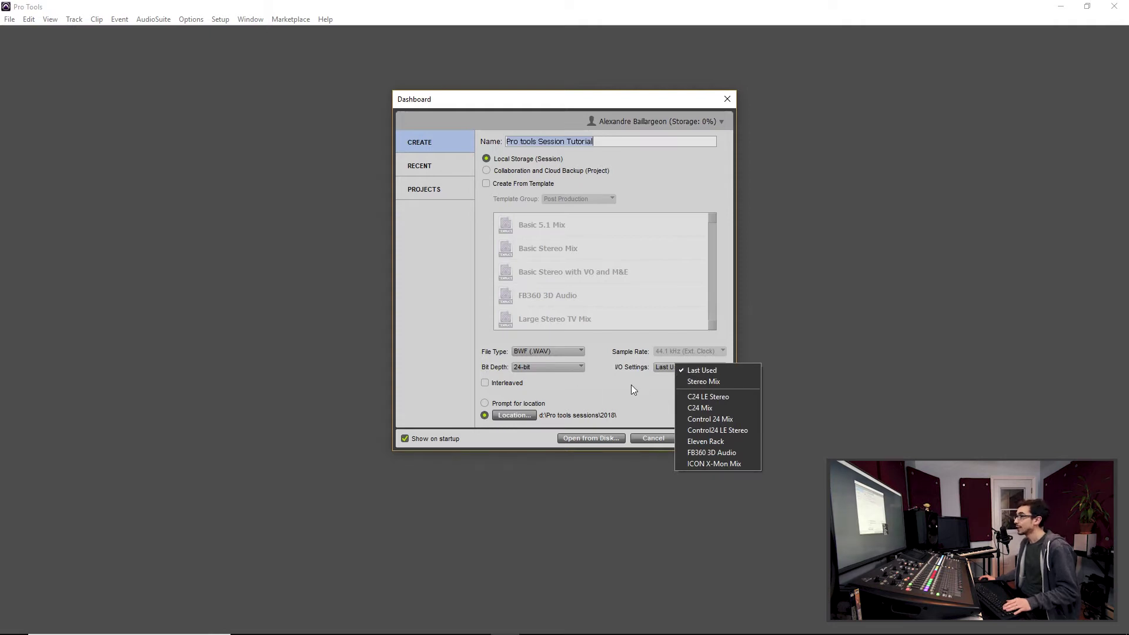
{"action": "left_click", "coordinate": [652, 391]}
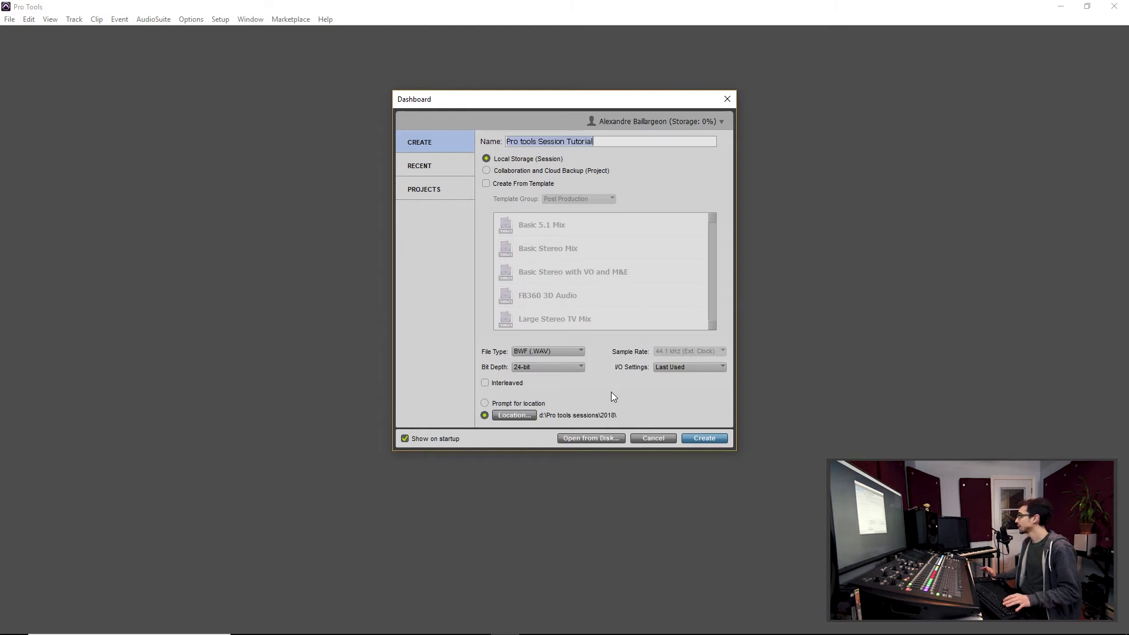
{"action": "left_click", "coordinate": [676, 368]}
{"action": "left_click", "coordinate": [645, 394]}
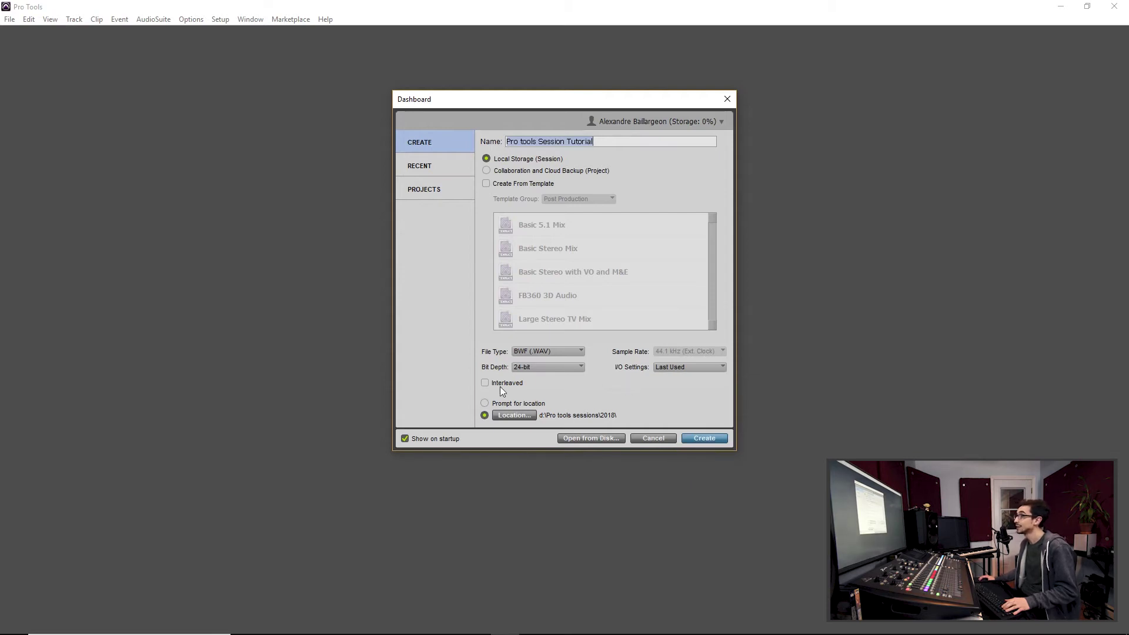
Step: Choose the 2018 folder inside "Pro tools sessions" on drive D as the session's storage location
{"action": "left_click", "coordinate": [520, 415]}
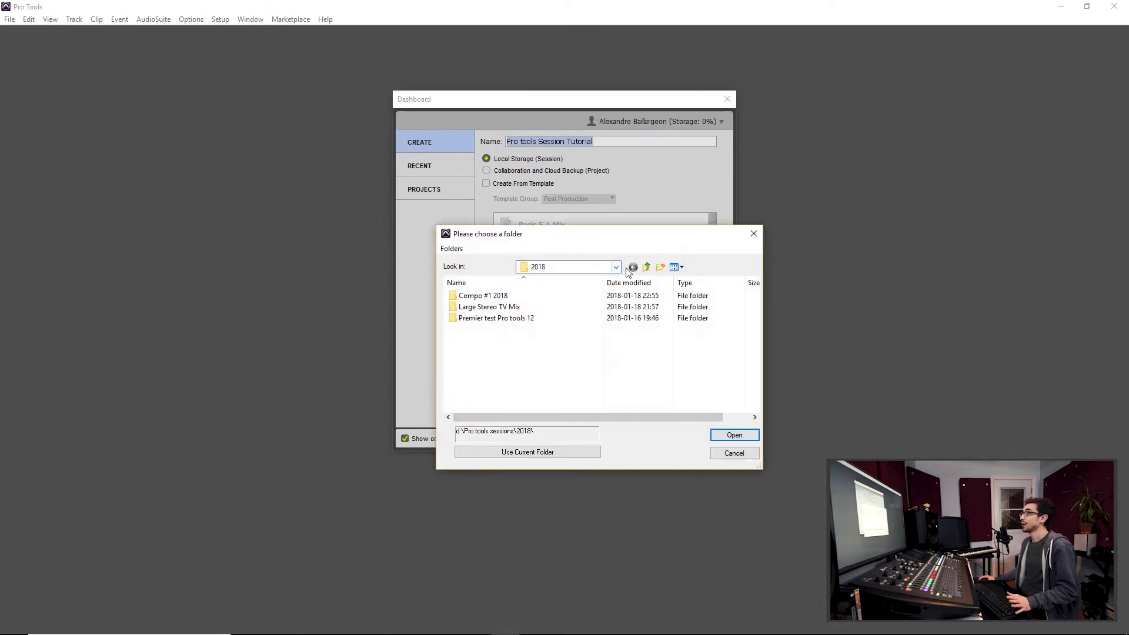
{"action": "left_click", "coordinate": [646, 267]}
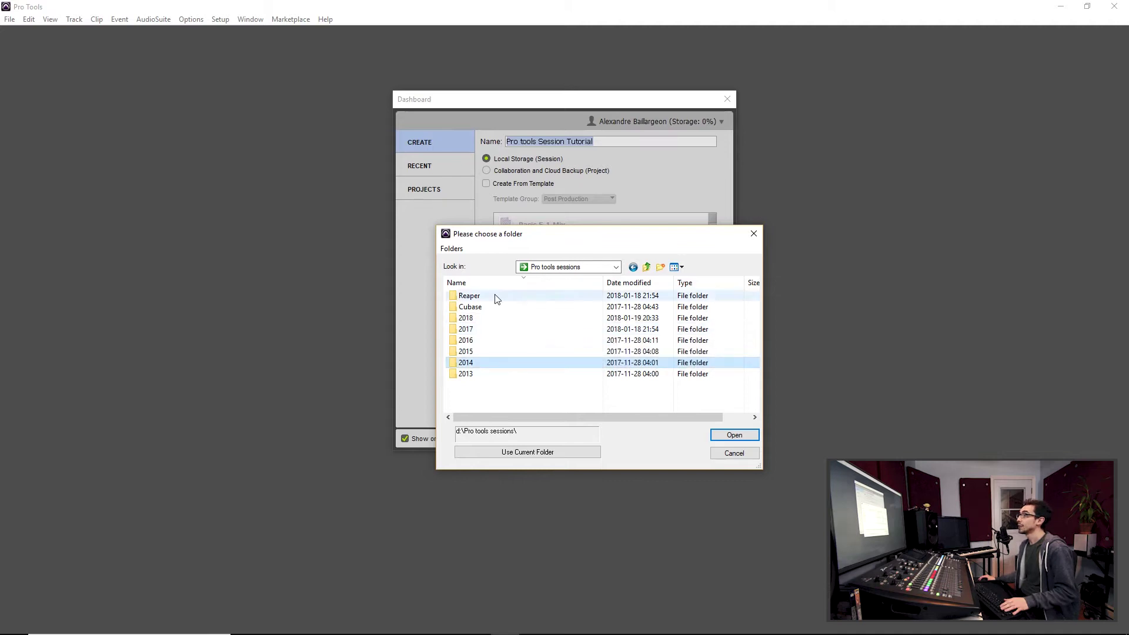
{"action": "left_click", "coordinate": [497, 319]}
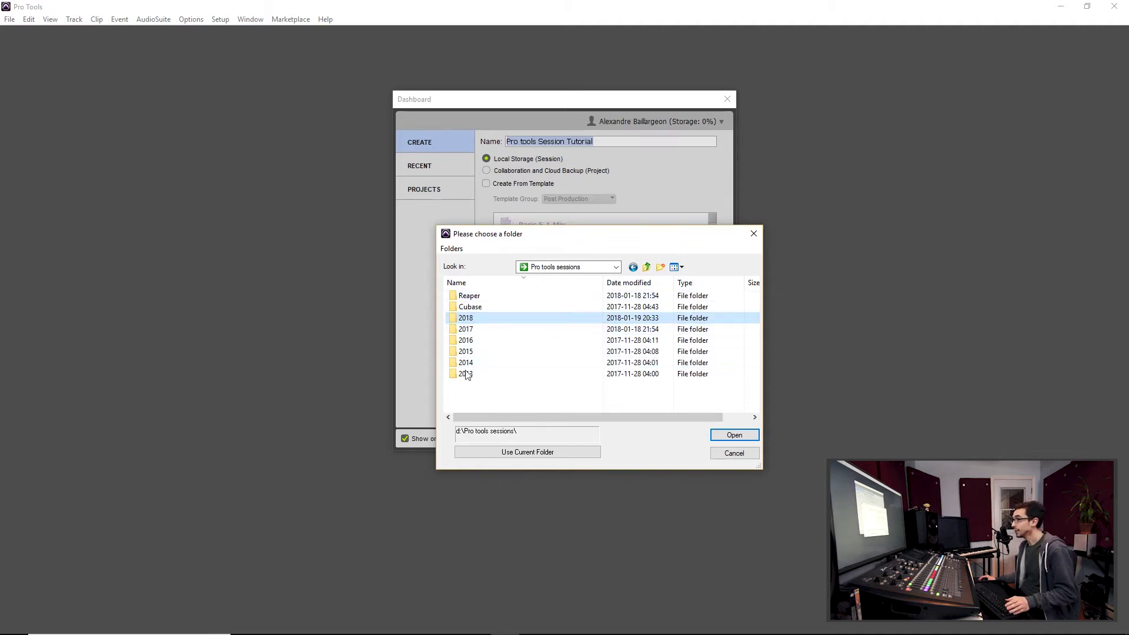
{"action": "double_click", "coordinate": [480, 319]}
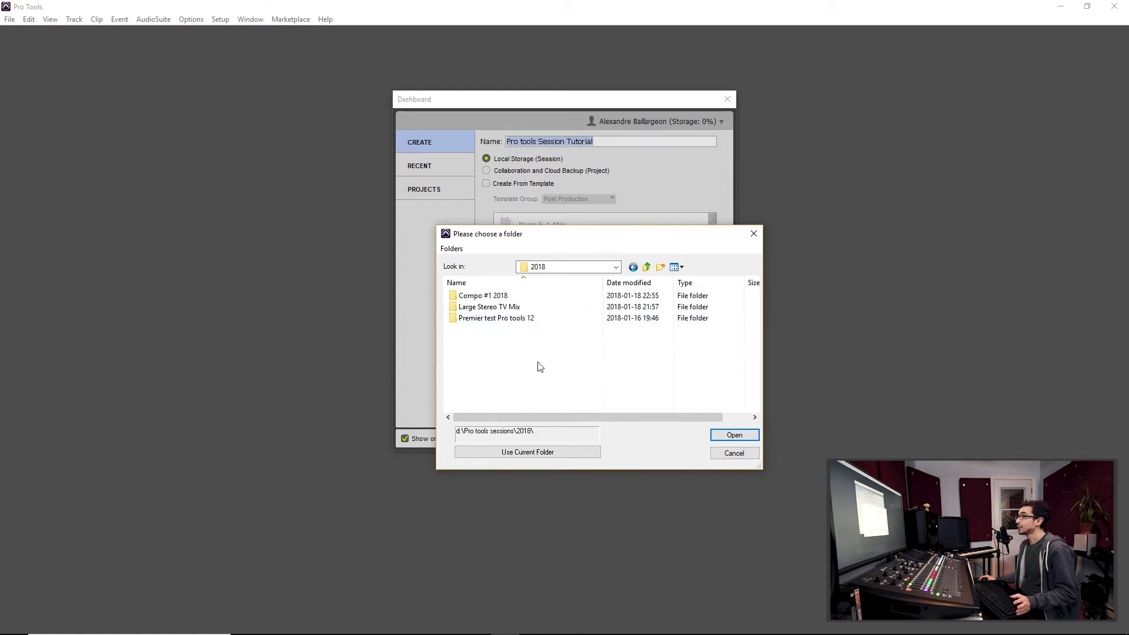
{"action": "left_click", "coordinate": [564, 454]}
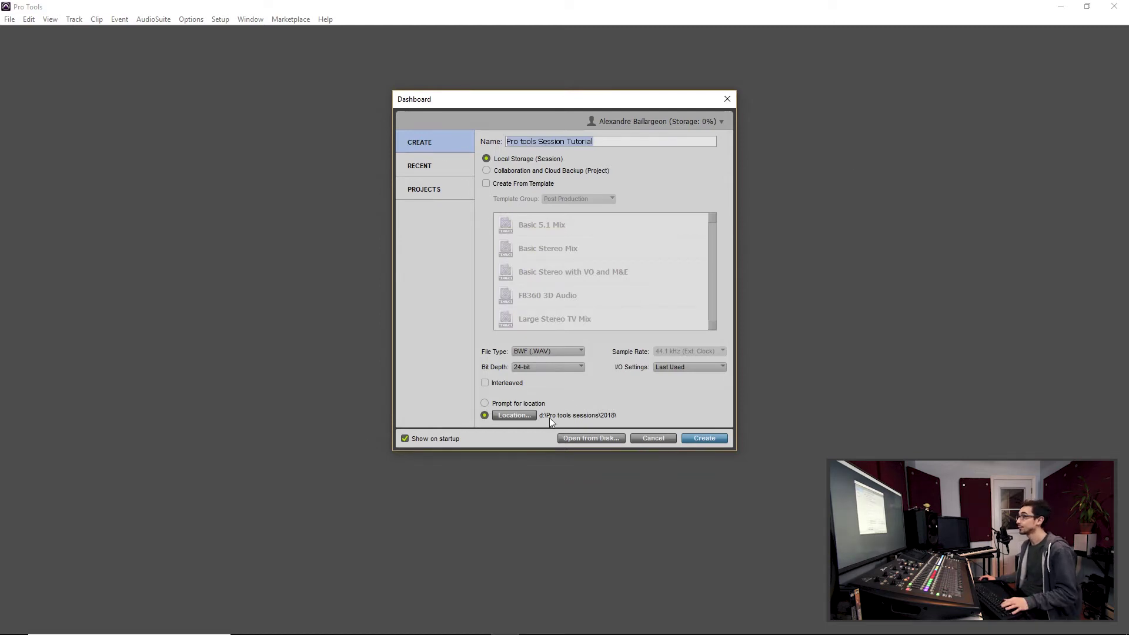
Step: Browse the existing session folders on disk, going up to the 2017 folder, without opening a session
{"action": "left_click", "coordinate": [601, 439]}
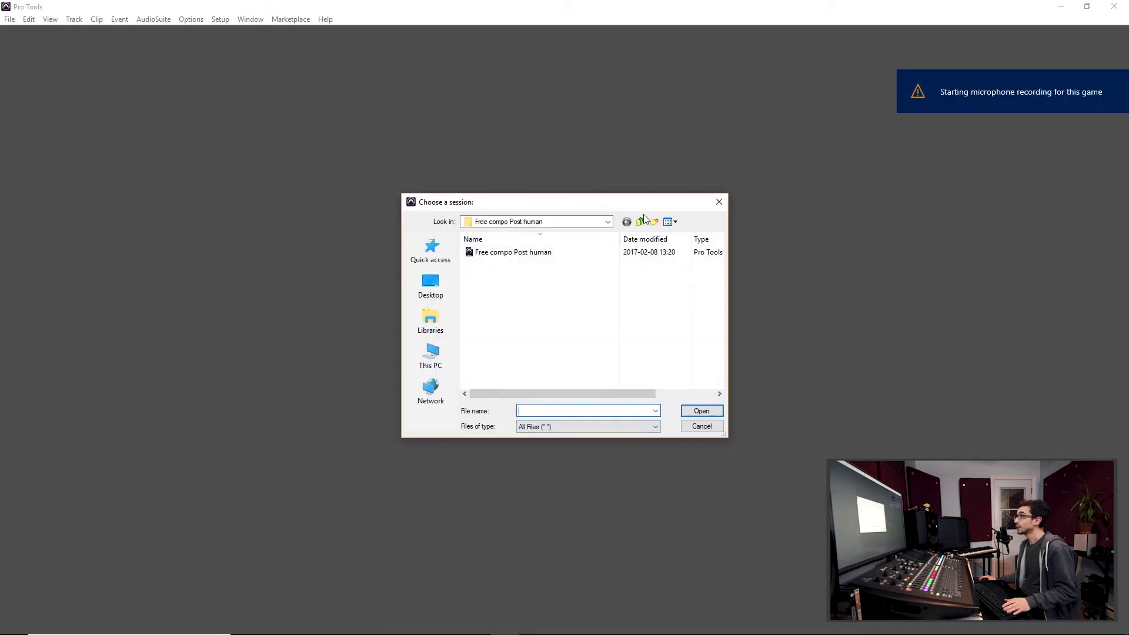
{"action": "left_click", "coordinate": [640, 221]}
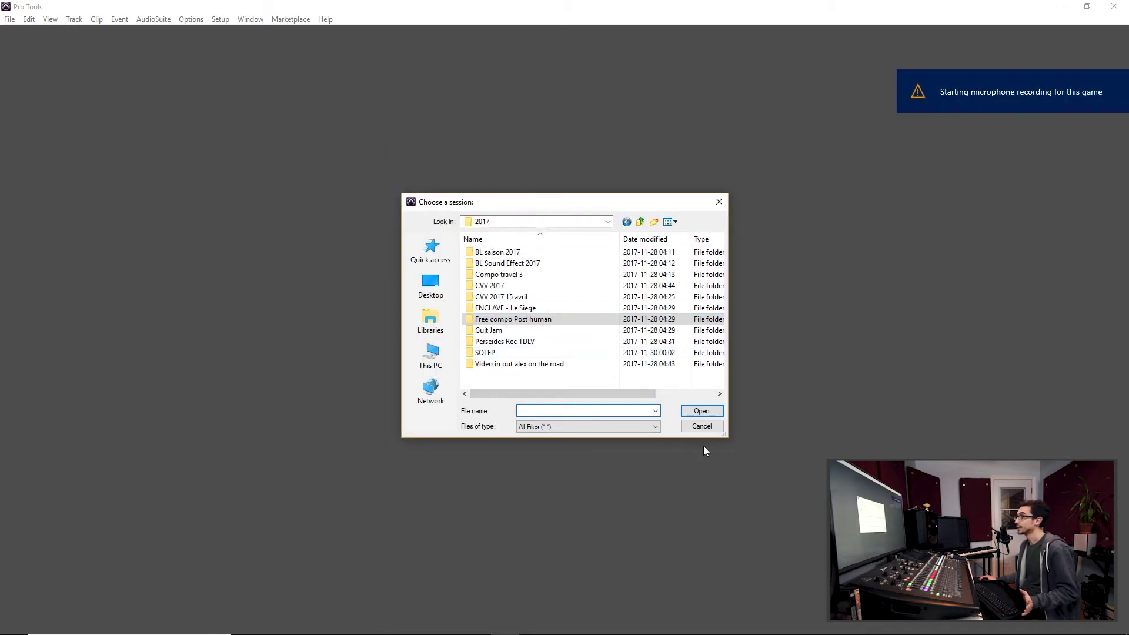
{"action": "left_click", "coordinate": [714, 429]}
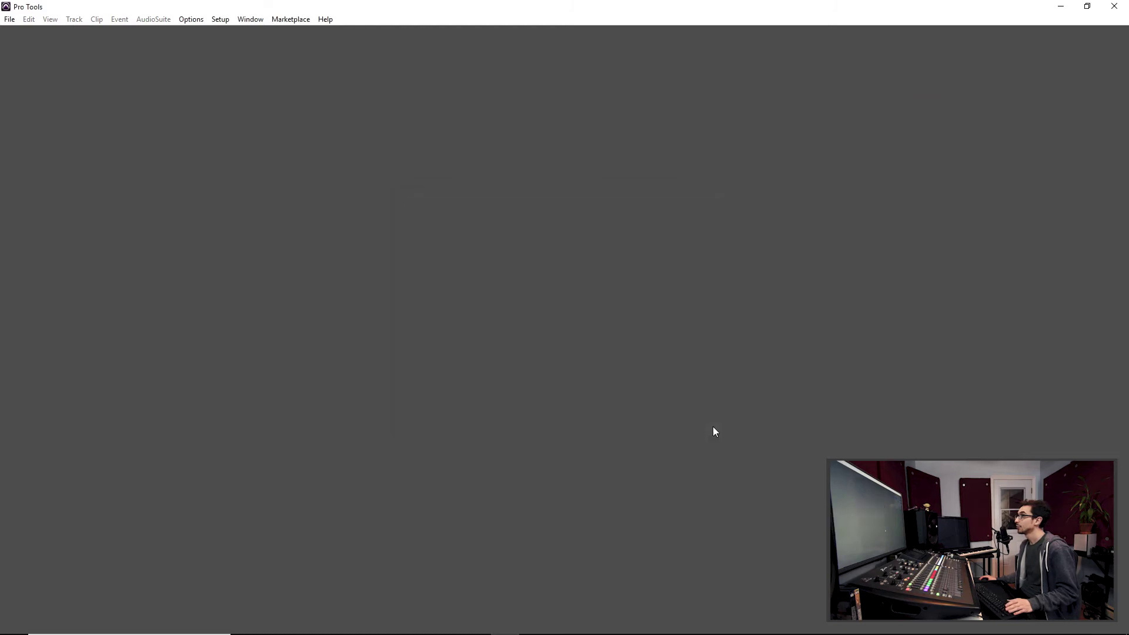
Step: Create a new local session named "Pro tools session Tutorial" in the 2018 folder
{"action": "left_click", "coordinate": [9, 19]}
{"action": "left_click", "coordinate": [67, 32]}
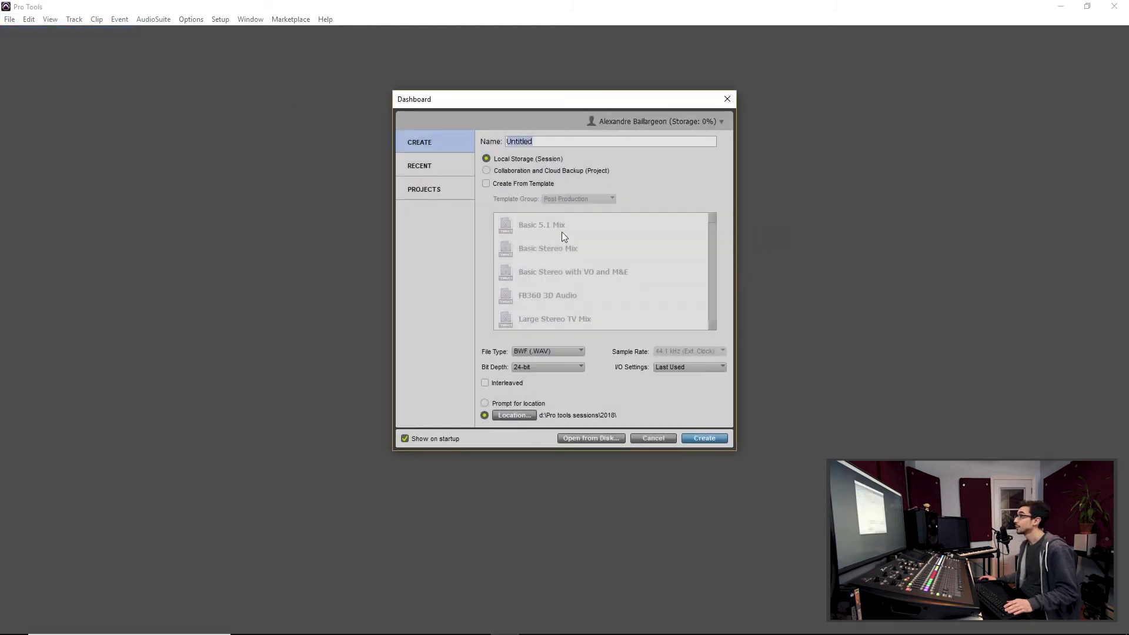
{"action": "type", "text": "Pro tools se"}
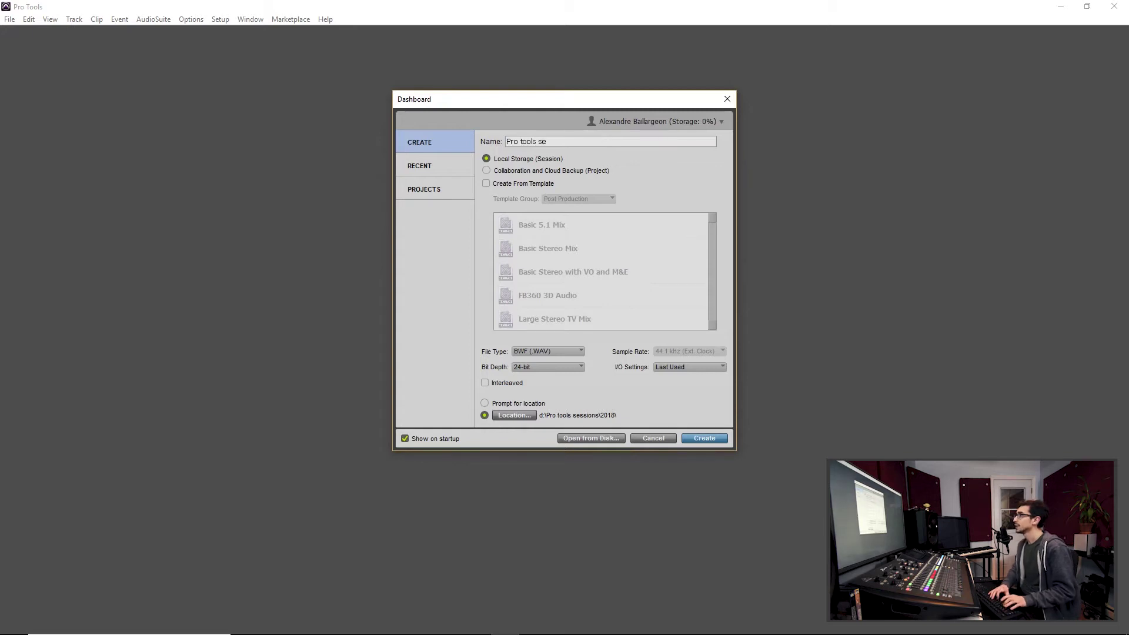
{"action": "type", "text": "ssion Tutorial"}
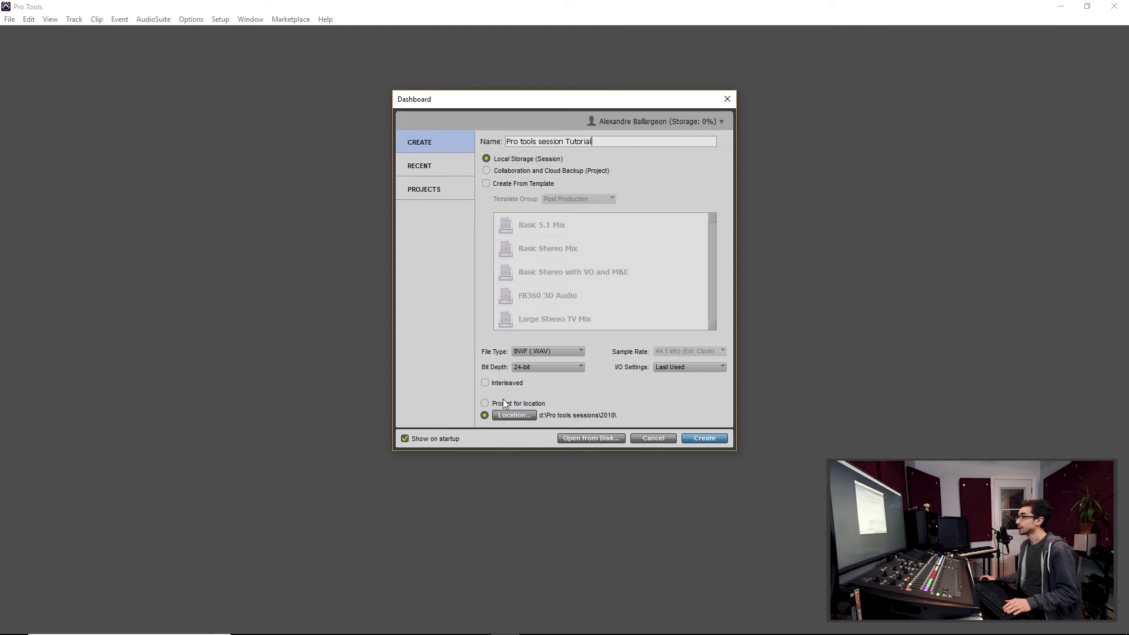
{"action": "left_click", "coordinate": [703, 439]}
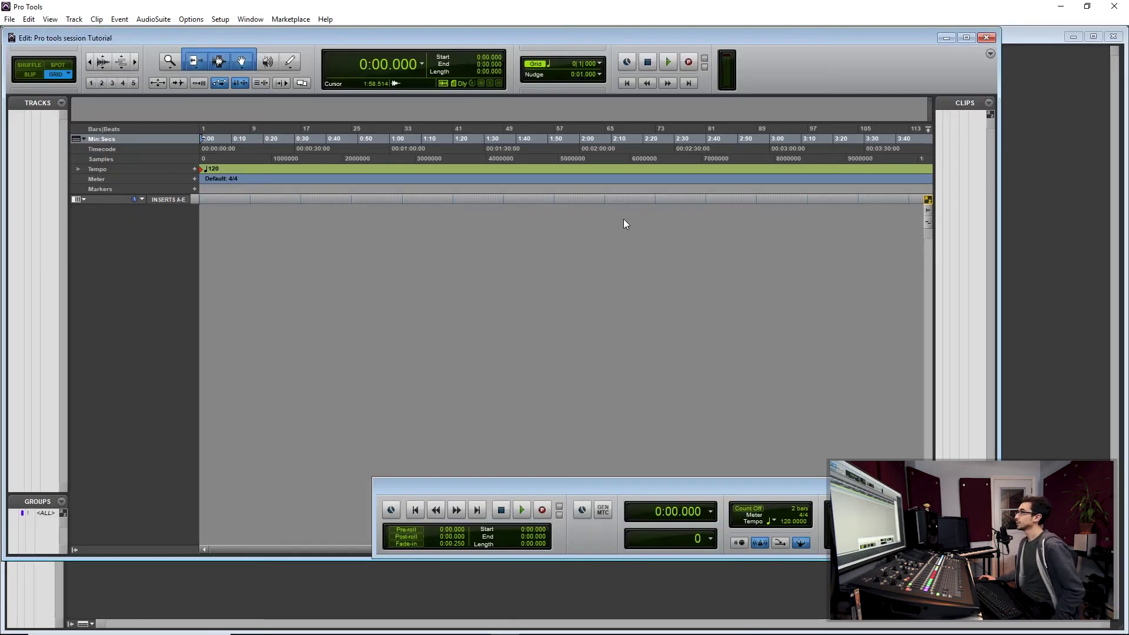
Step: Maximize the Edit window and add two new mono audio tracks in samples
{"action": "left_click", "coordinate": [971, 38]}
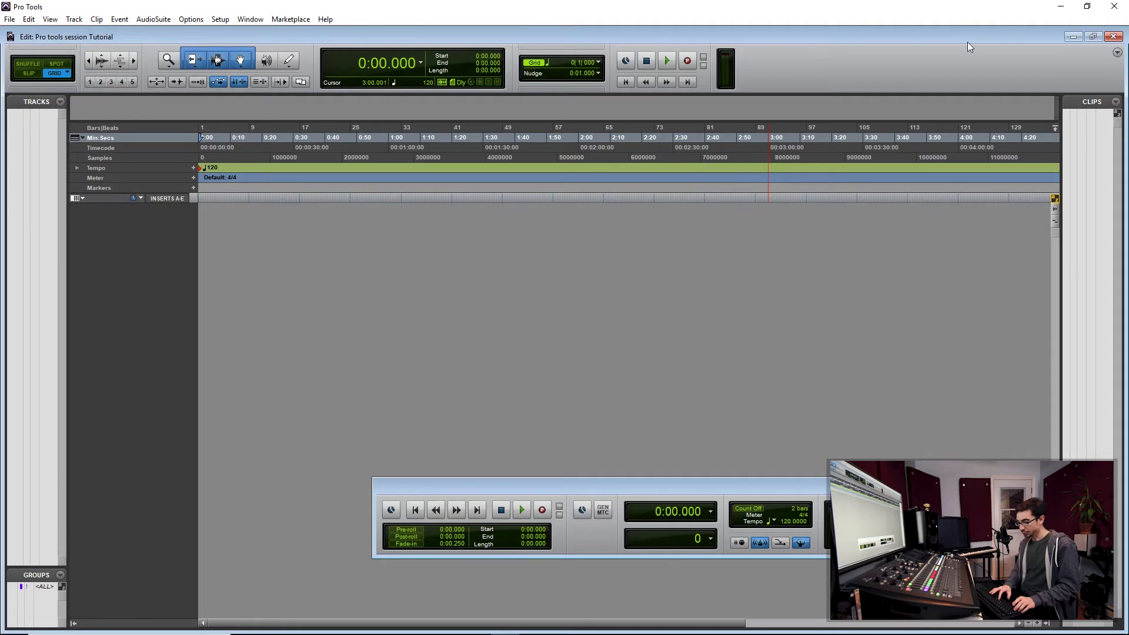
{"action": "key", "text": "ctrl+shift+n"}
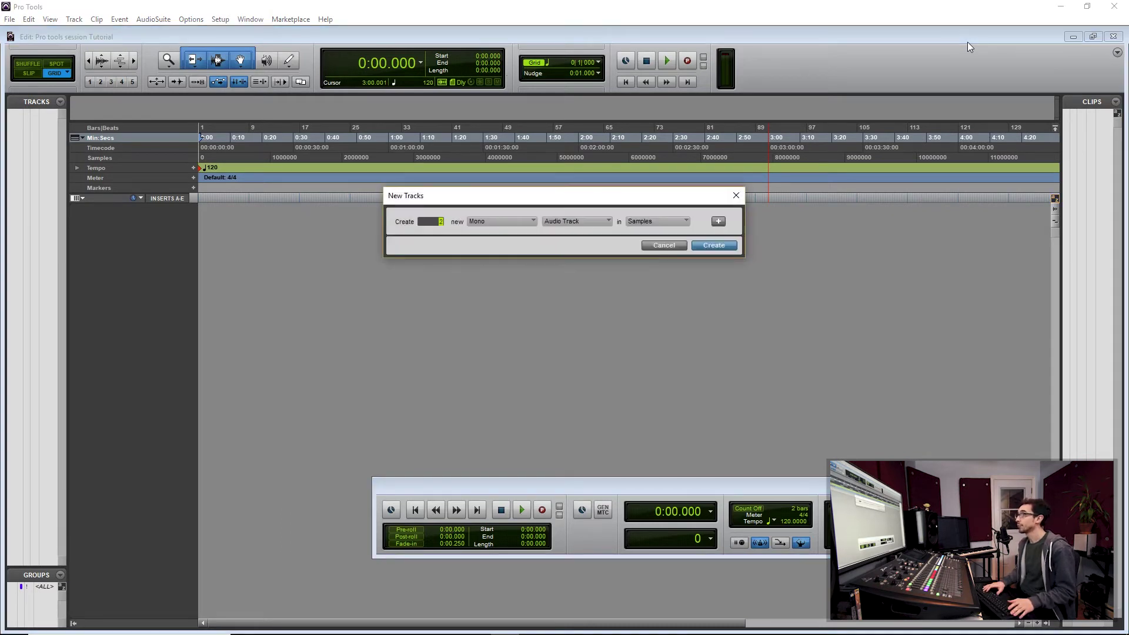
{"action": "key", "text": "Return"}
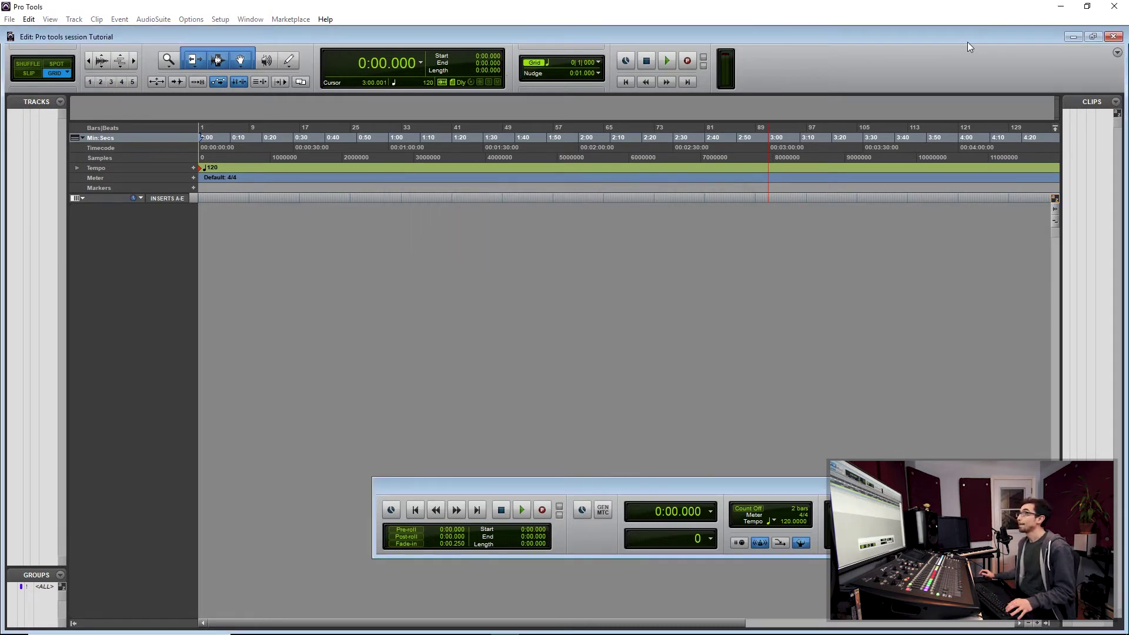
Step: Rename the first audio track as "Named track"
{"action": "left_click", "coordinate": [111, 209]}
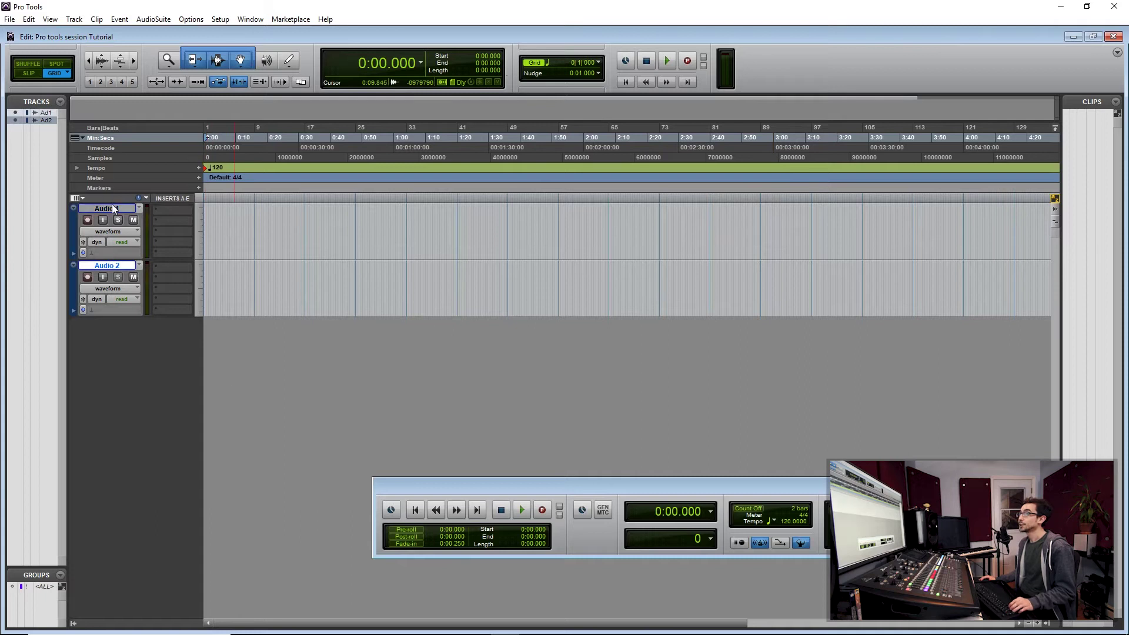
{"action": "double_click", "coordinate": [122, 206]}
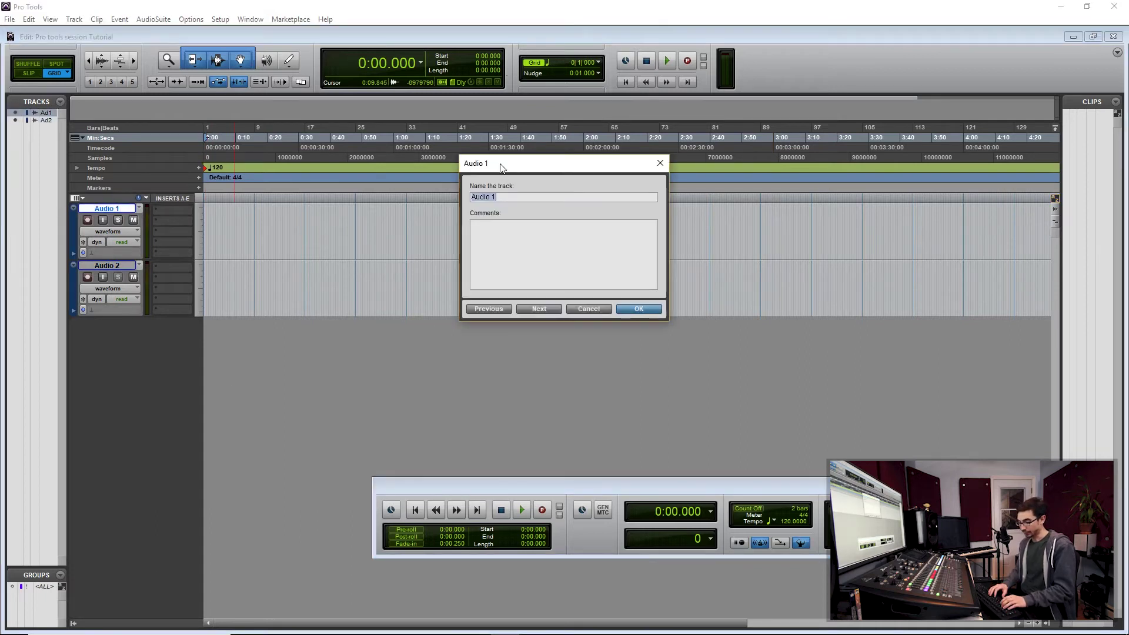
{"action": "type", "text": "Named track"}
{"action": "key", "text": "Return"}
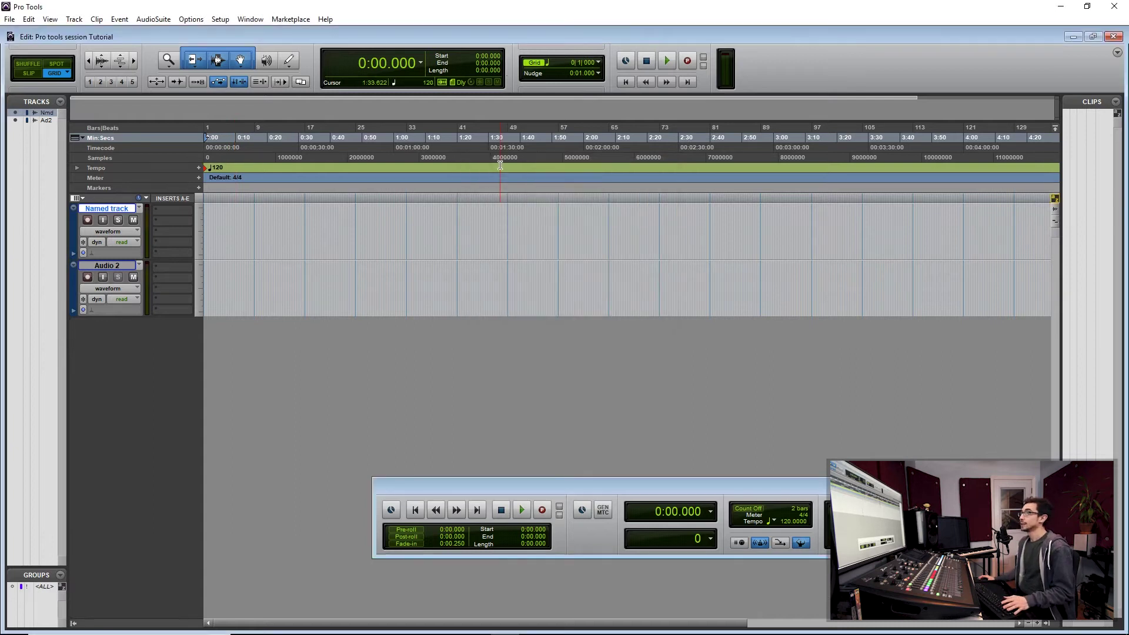
{"action": "left_click", "coordinate": [323, 224]}
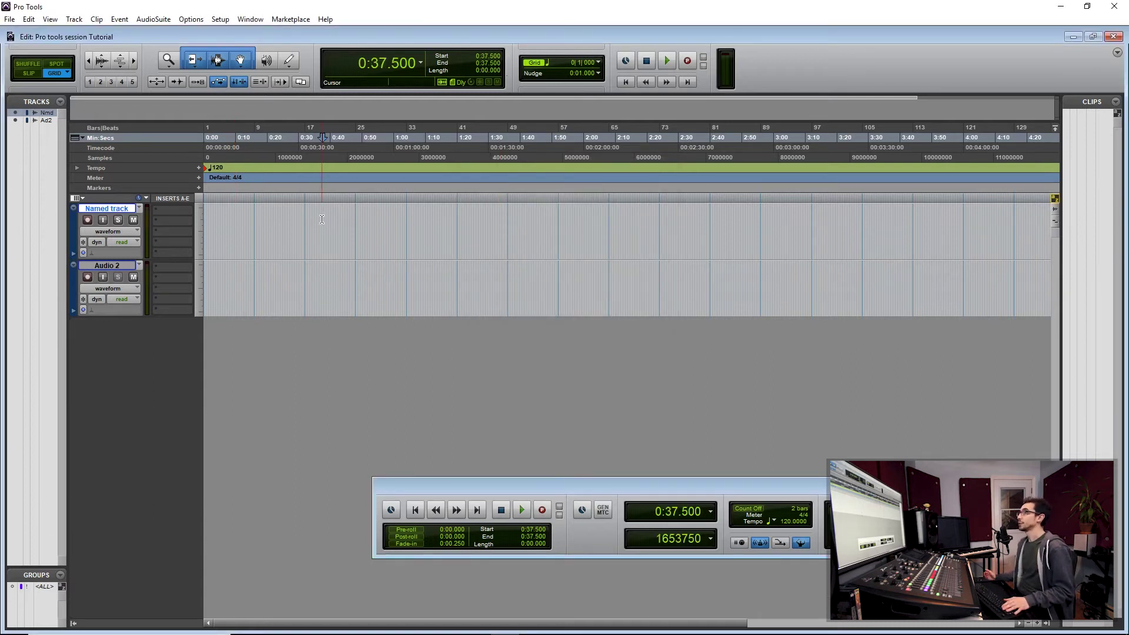
{"action": "left_click", "coordinate": [227, 229]}
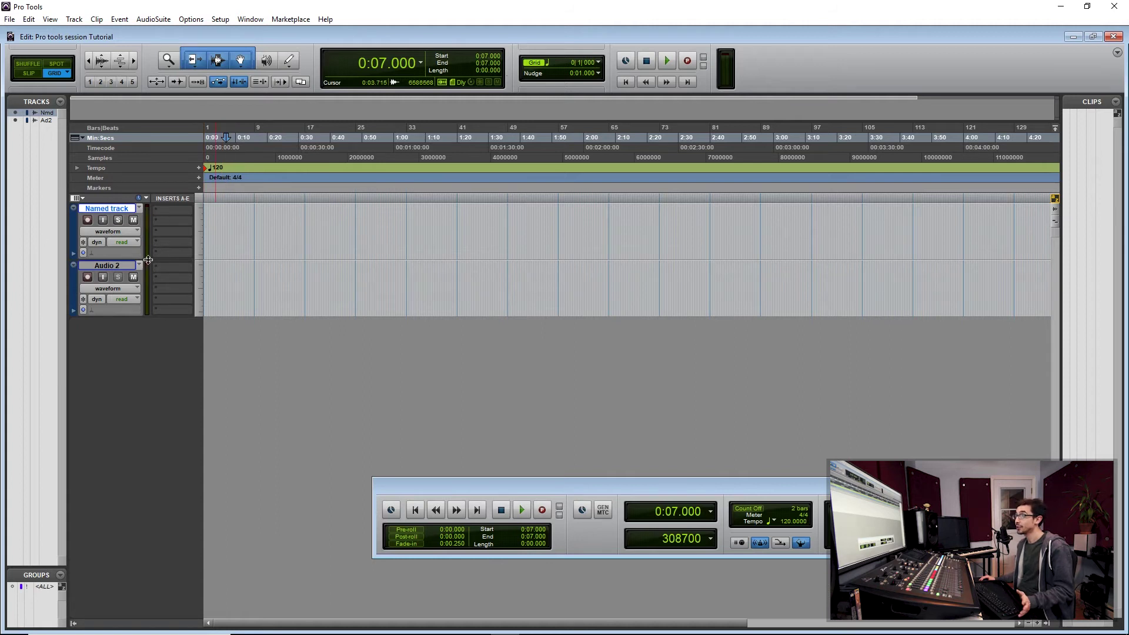
{"action": "left_click", "coordinate": [231, 291]}
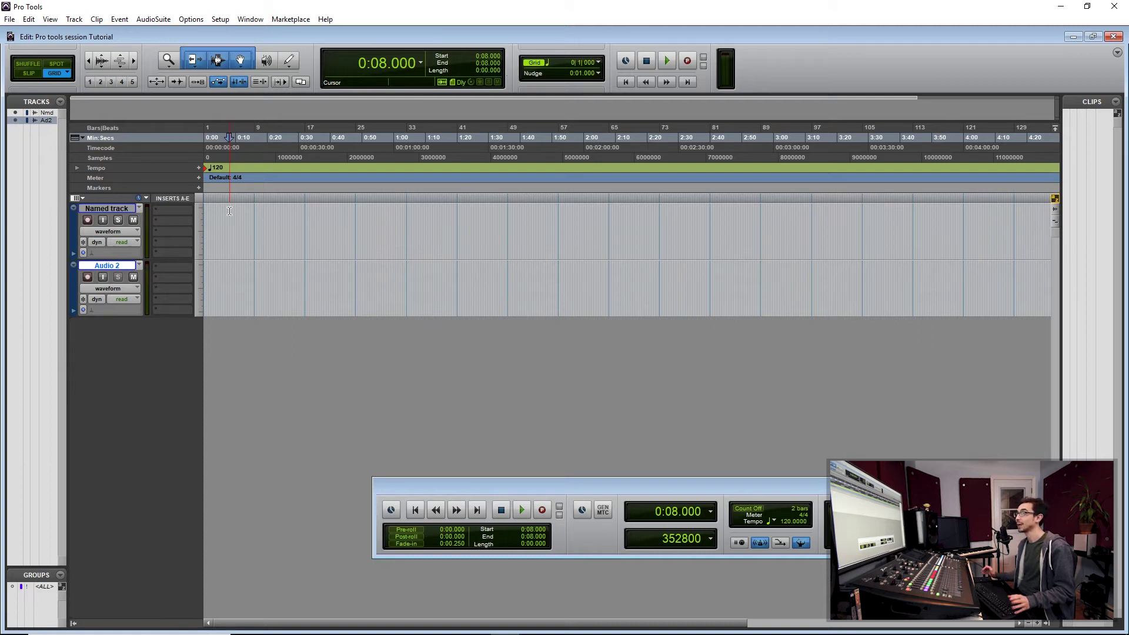
{"action": "left_click", "coordinate": [318, 223]}
Step: Record-enable Named track, record a clip of about 4 seconds from the session start, and select it
{"action": "key", "text": "Return"}
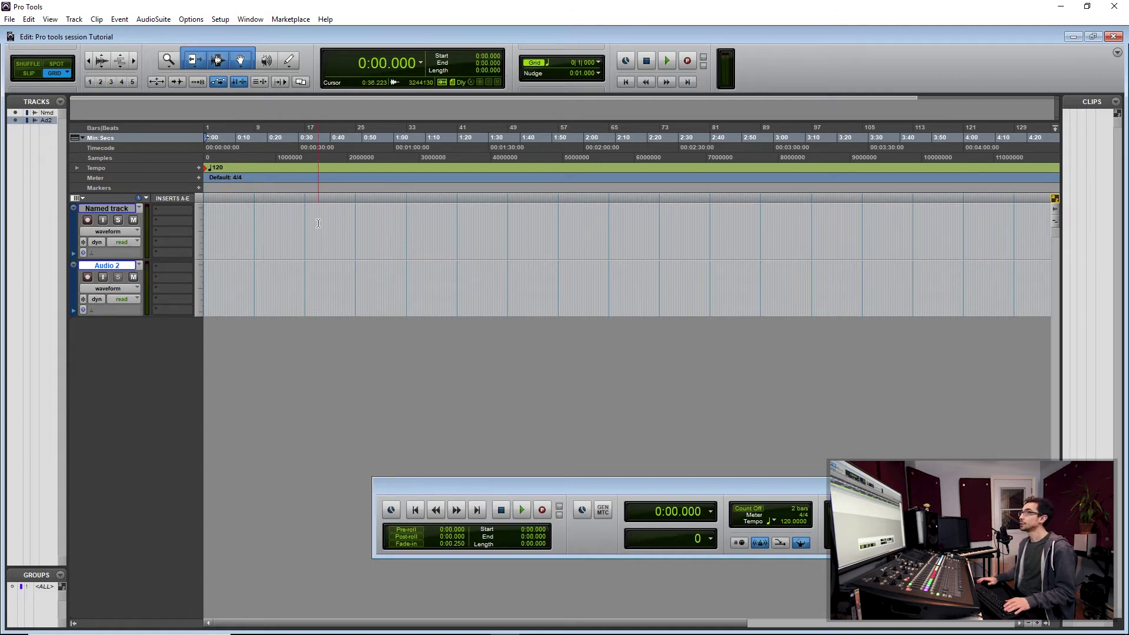
{"action": "key", "text": "ctrl+space"}
{"action": "key", "text": "Return"}
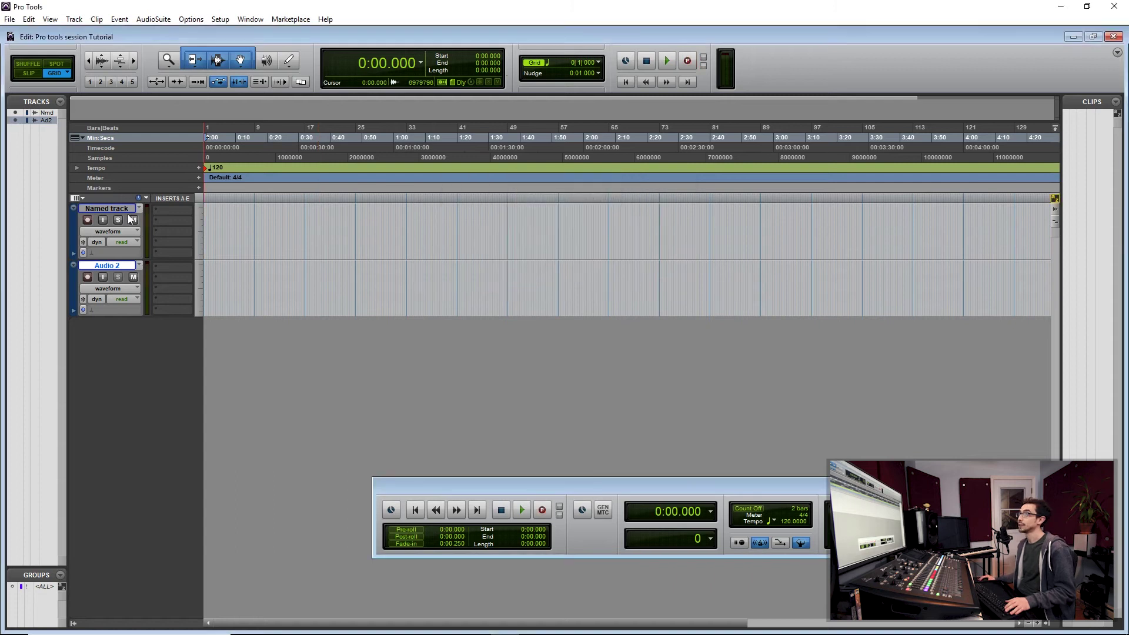
{"action": "left_click", "coordinate": [87, 219]}
{"action": "key", "text": "ctrl+space"}
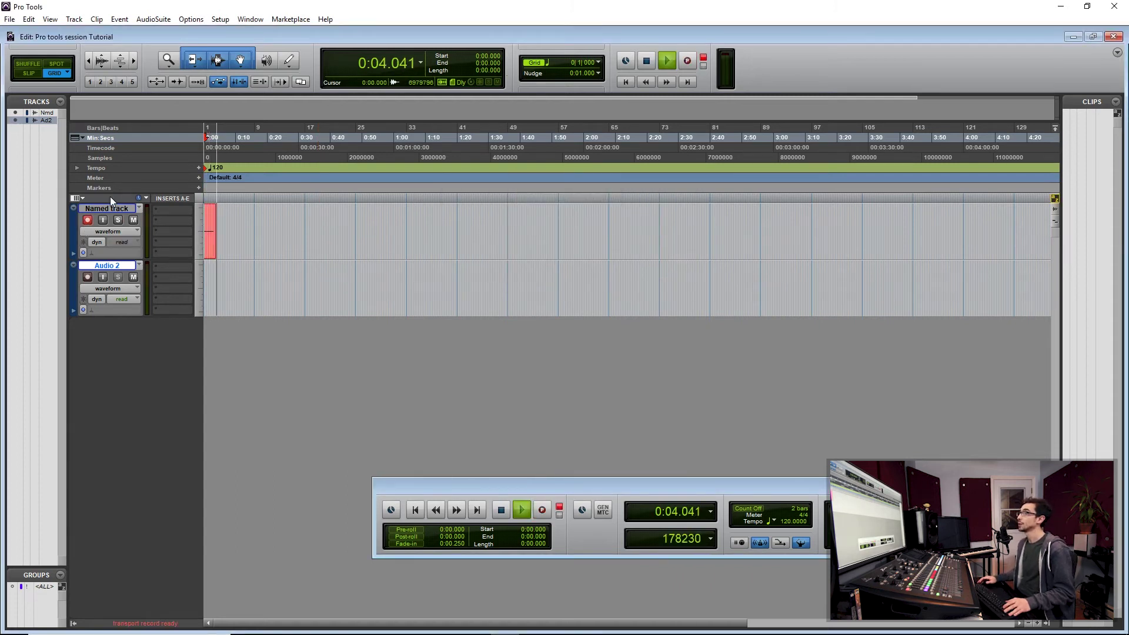
{"action": "key", "text": "space"}
{"action": "scroll", "coordinate": [345, 201], "scroll_direction": "up", "scroll_amount": 6}
{"action": "scroll", "coordinate": [345, 201], "scroll_direction": "down", "scroll_amount": 3}
{"action": "left_click", "coordinate": [277, 249]}
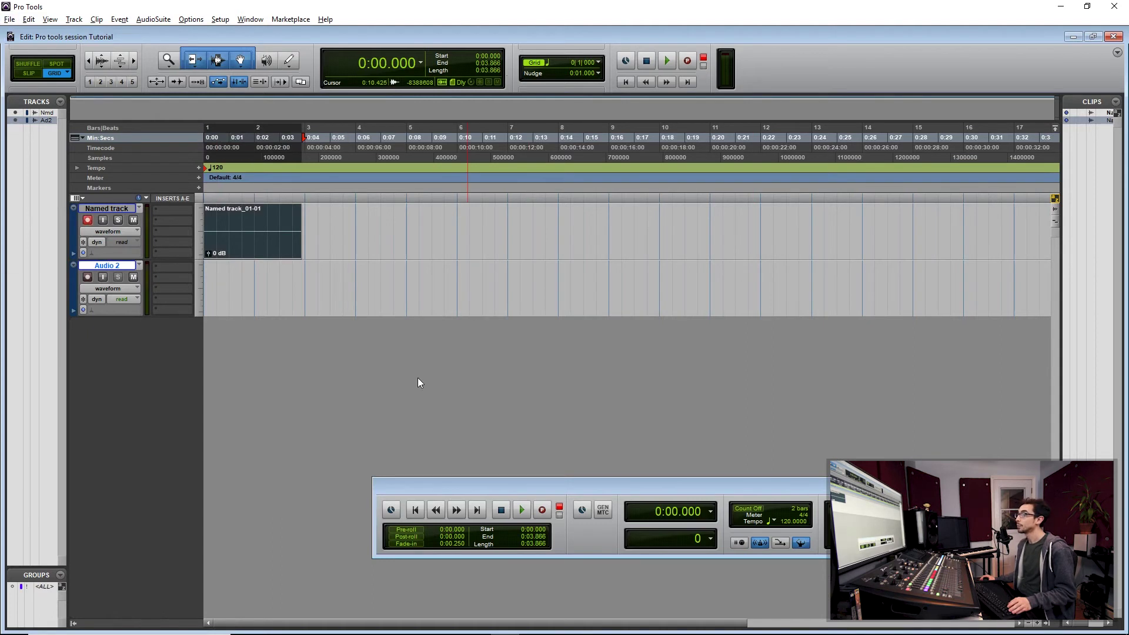
Step: In File Explorer, open the "Pro tools session Tutorial" folder inside Pro tools sessions, 2018, on drive D
{"action": "left_click", "coordinate": [303, 623]}
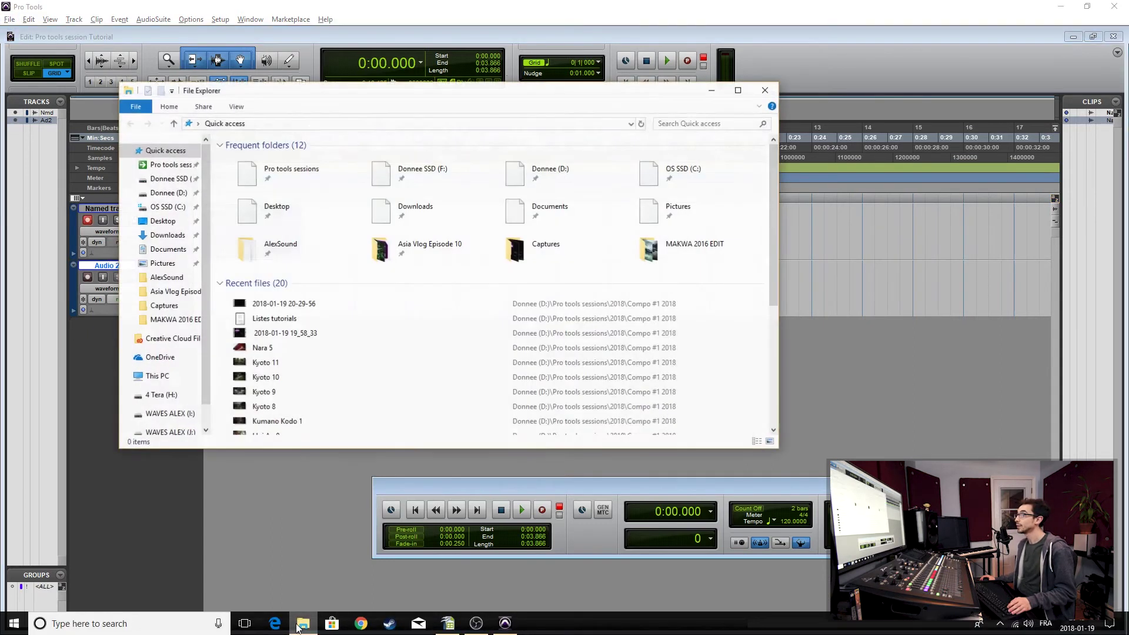
{"action": "double_click", "coordinate": [251, 170]}
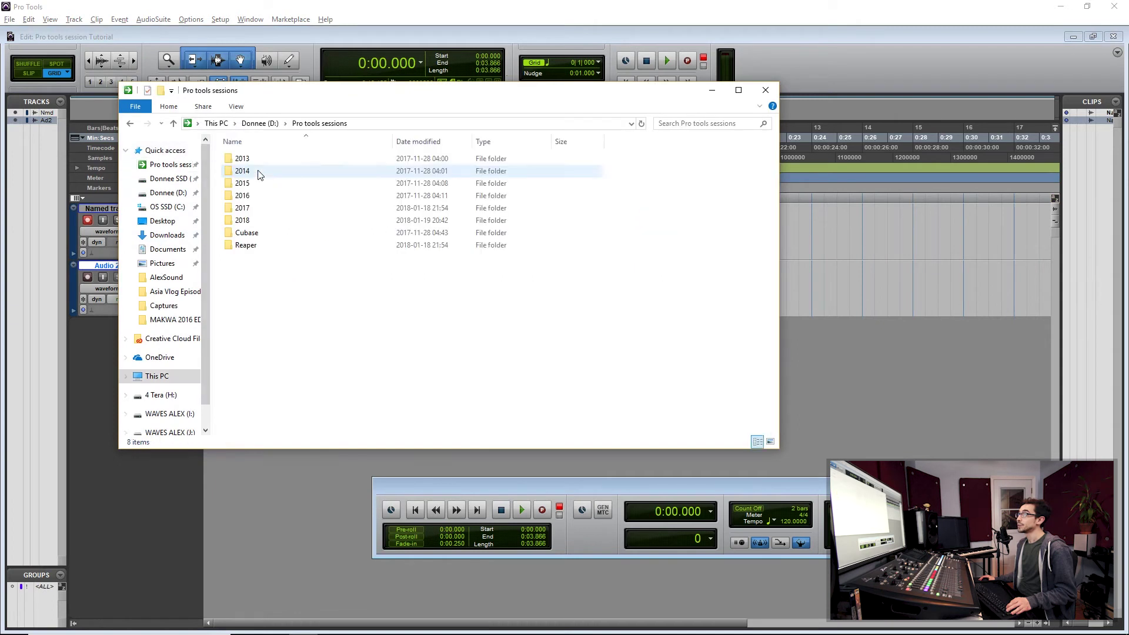
{"action": "double_click", "coordinate": [241, 220]}
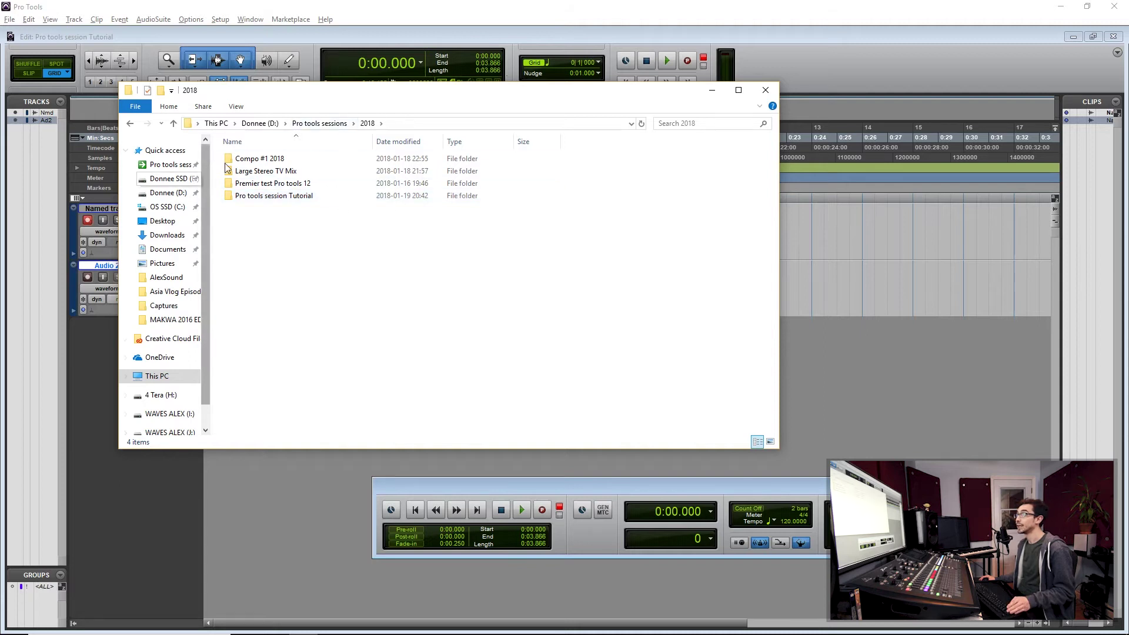
{"action": "double_click", "coordinate": [289, 200]}
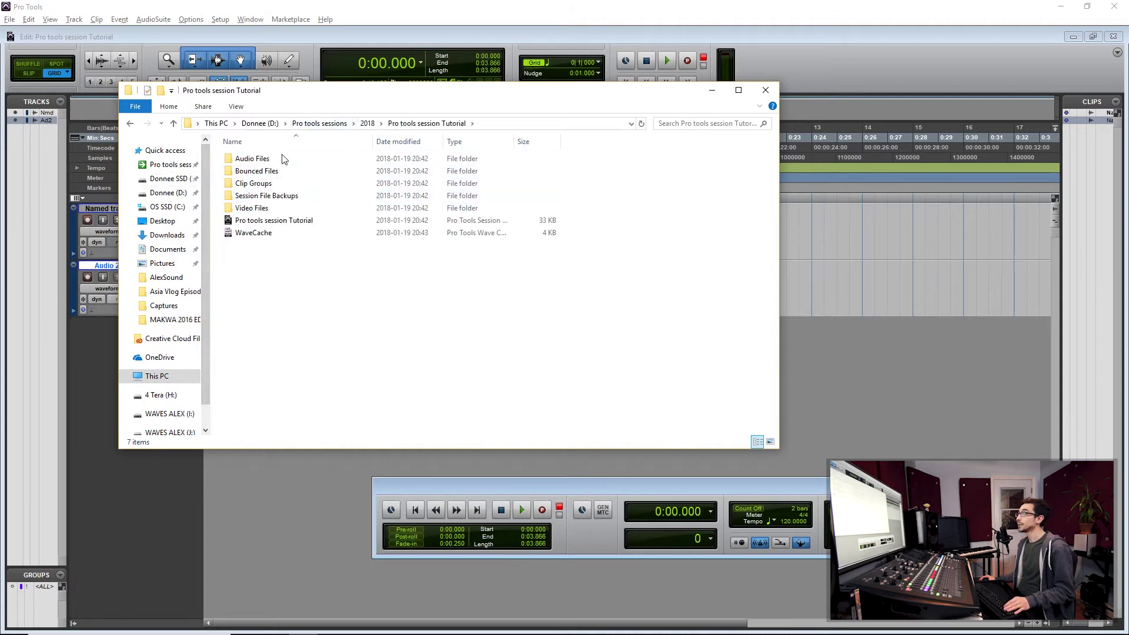
{"action": "left_click", "coordinate": [366, 124]}
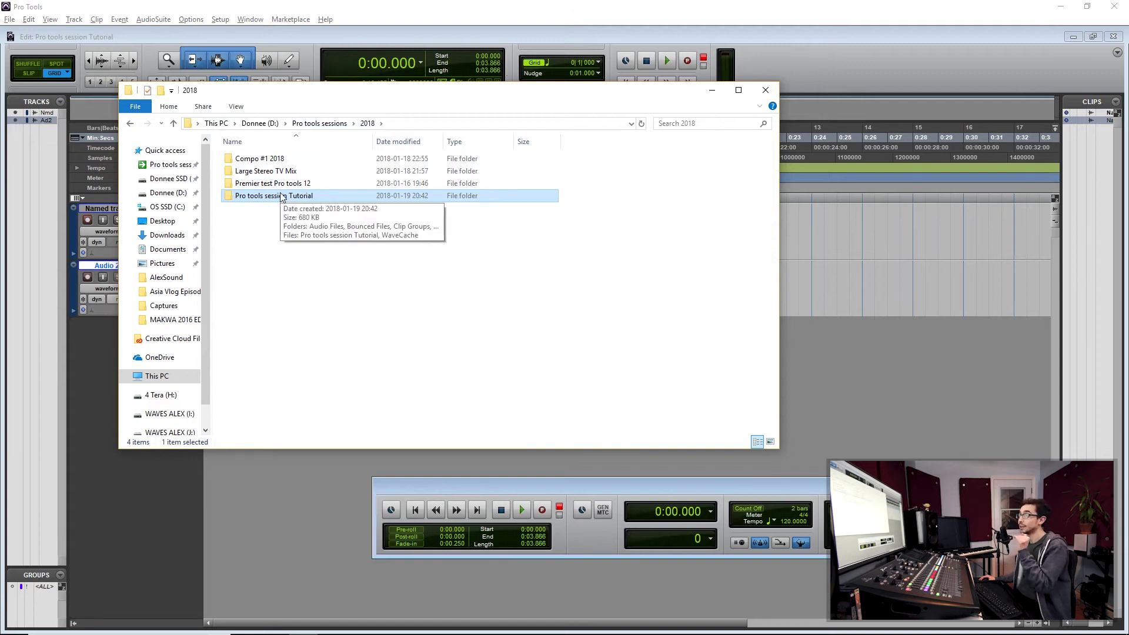
{"action": "double_click", "coordinate": [281, 198]}
Step: Examine the session folder's contents, from the Audio Files subfolder down to the session file and WaveCache
{"action": "left_click", "coordinate": [276, 159]}
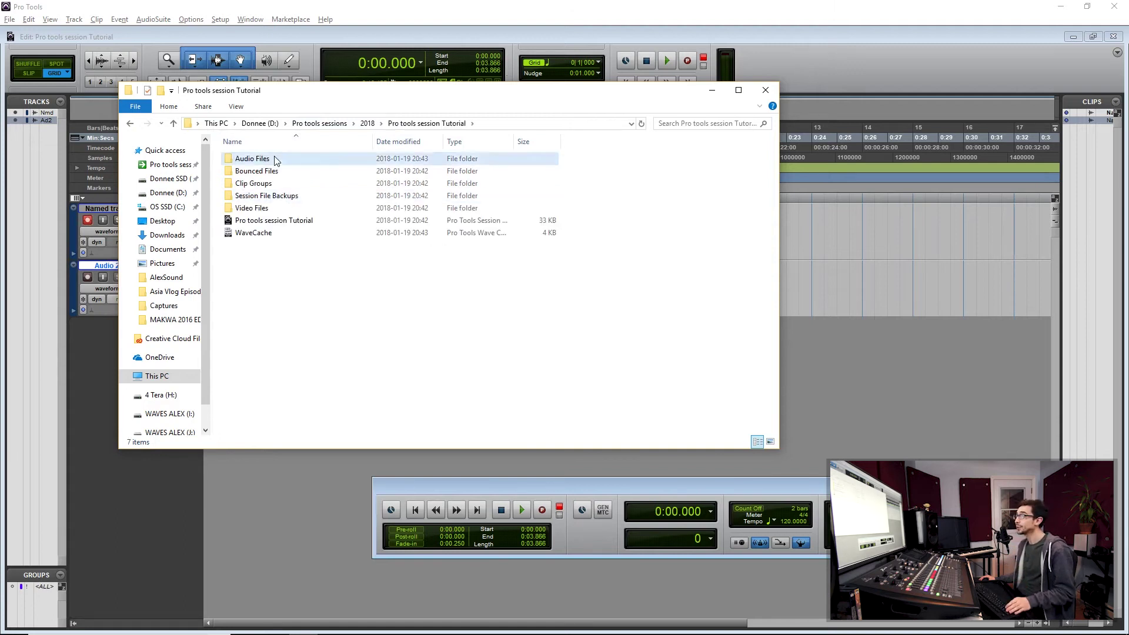
{"action": "key", "text": "Down"}
{"action": "key", "text": "Down"}
{"action": "key", "text": "Down"}
{"action": "key", "text": "Down"}
{"action": "key", "text": "Down"}
{"action": "key", "text": "Down"}
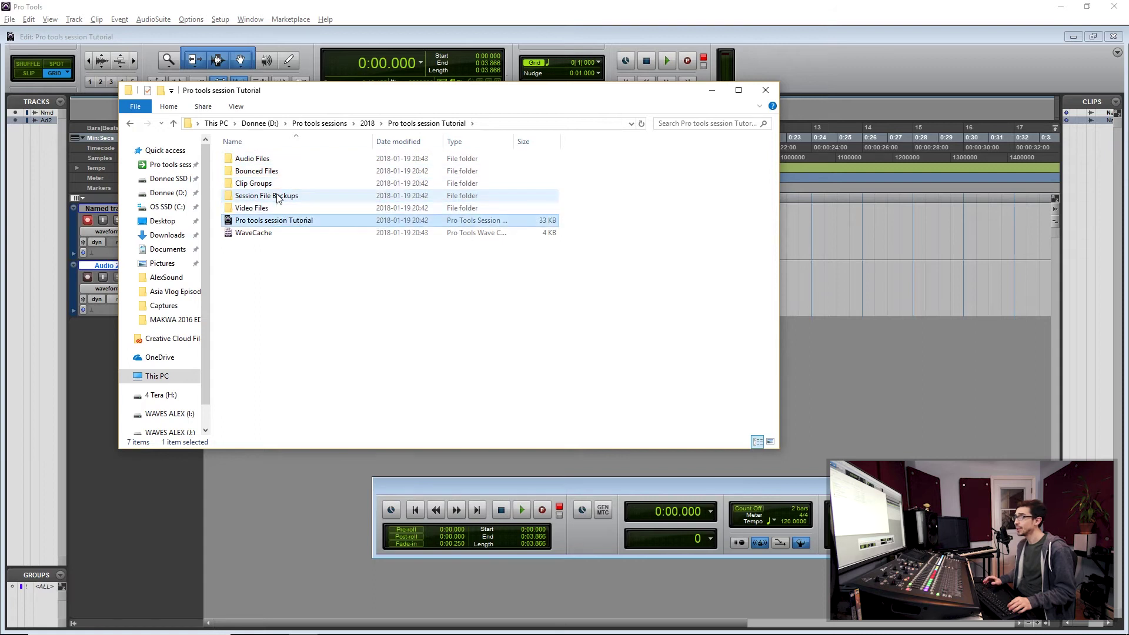
{"action": "key", "text": "Up"}
{"action": "key", "text": "Up"}
{"action": "key", "text": "Up"}
{"action": "key", "text": "Up"}
{"action": "key", "text": "Up"}
{"action": "key", "text": "Up"}
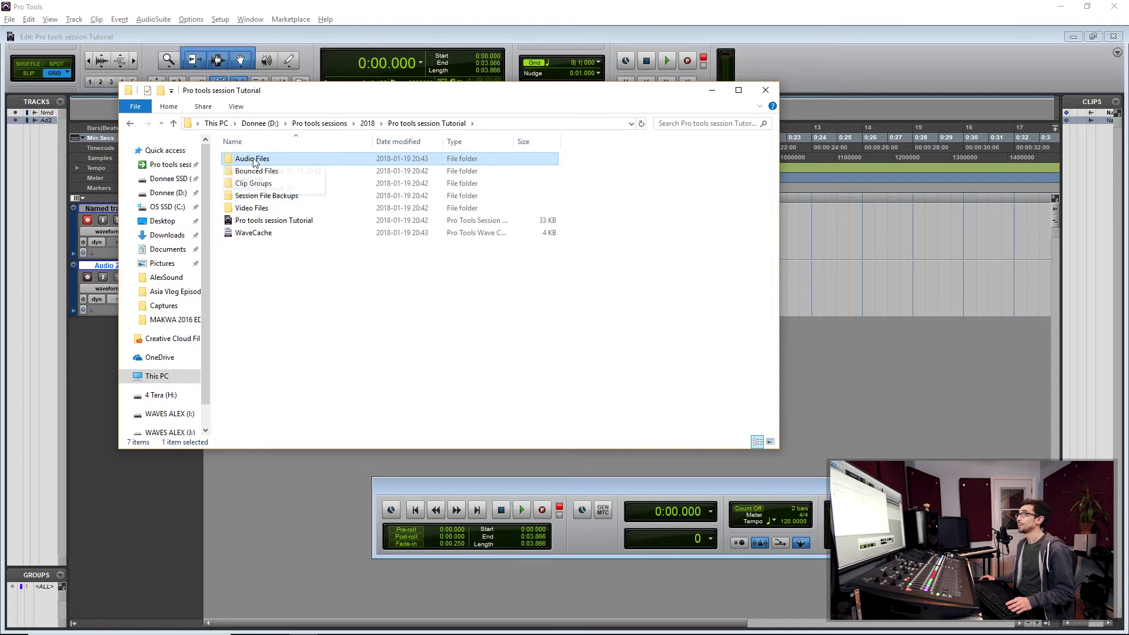
Step: Open the Audio Files folder, move its window clear of the recorded clip, and select Named track_01
{"action": "key", "text": "Return"}
{"action": "left_click_drag", "start_coordinate": [288, 92], "coordinate": [516, 95]}
{"action": "left_click", "coordinate": [473, 161]}
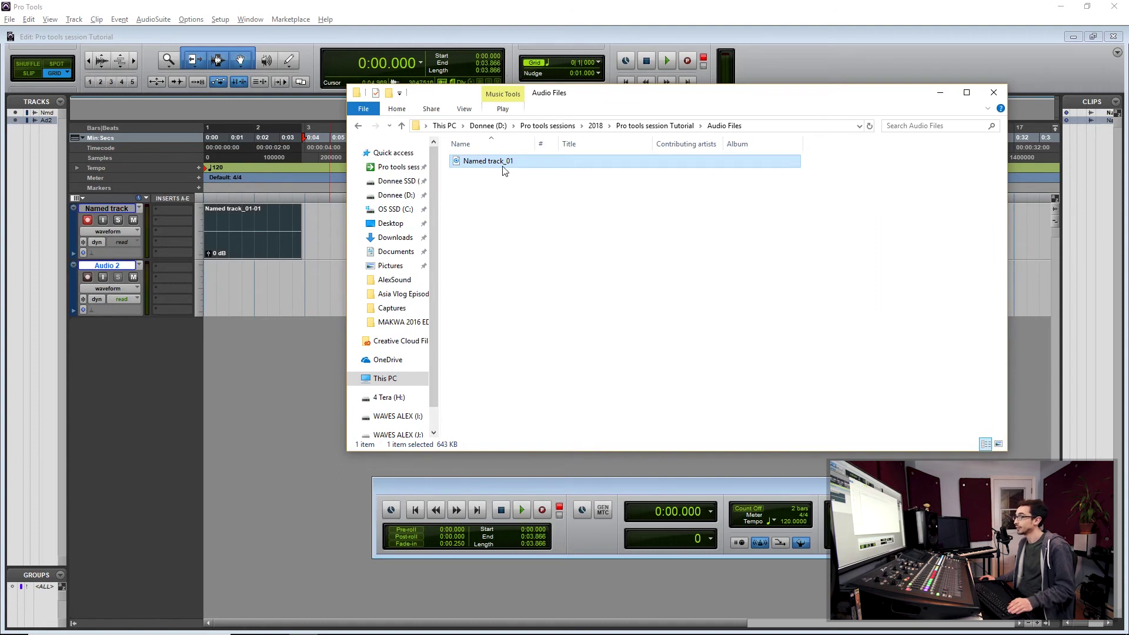
Step: Back in Pro Tools, record a short take on both Named track and Audio 2 from the 6-second mark
{"action": "left_click", "coordinate": [265, 364]}
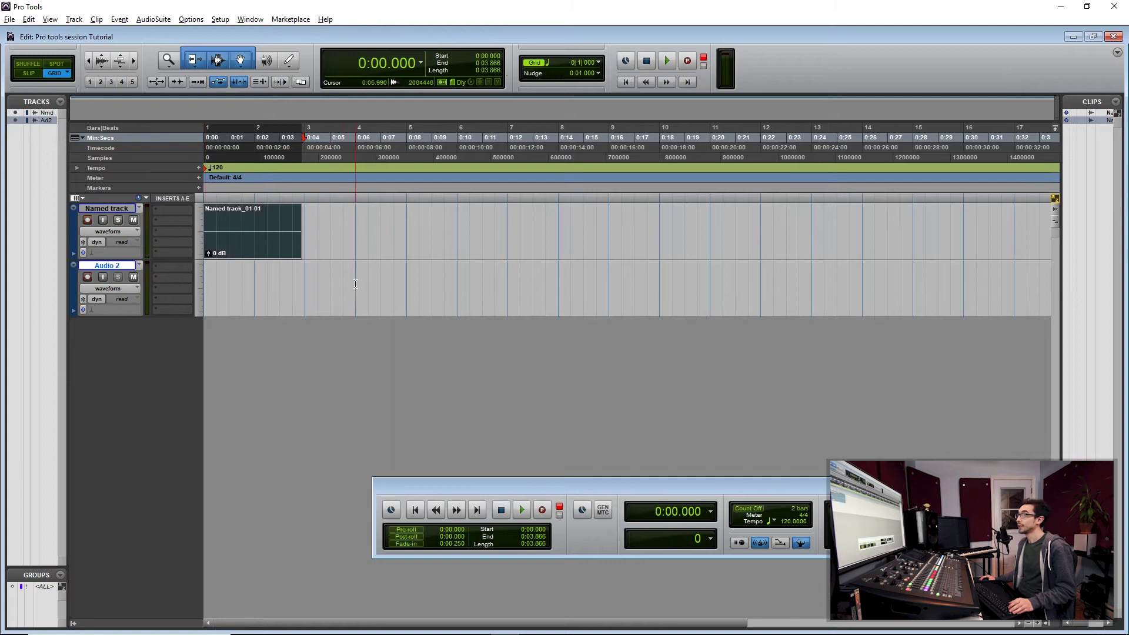
{"action": "left_click", "coordinate": [388, 292]}
{"action": "key", "text": "ctrl+space"}
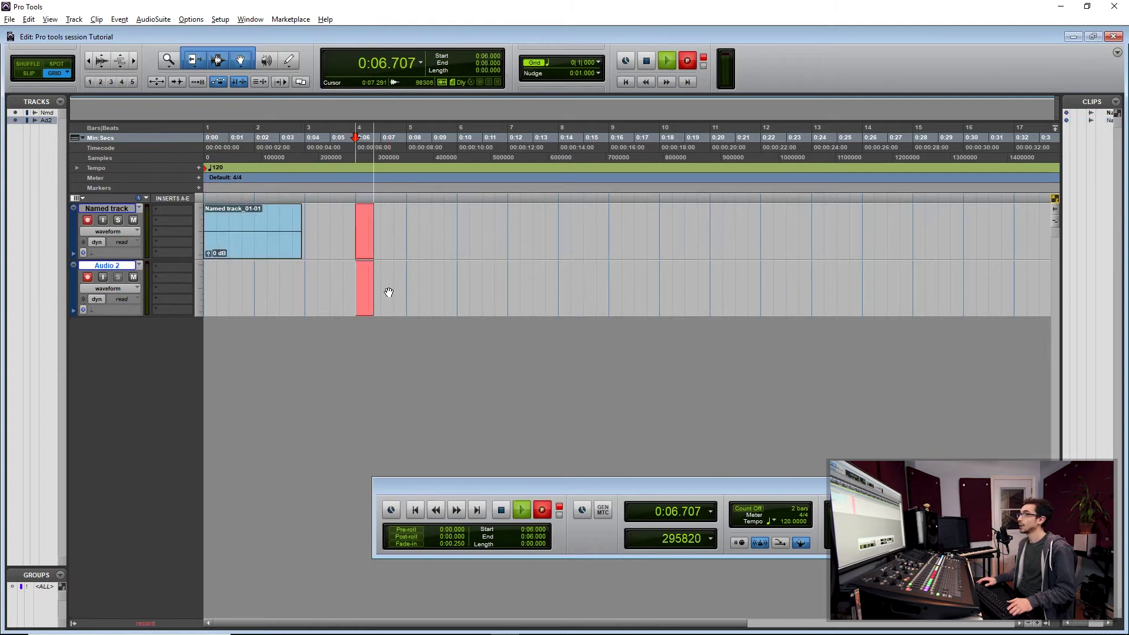
{"action": "key", "text": "space"}
Step: In File Explorer, check the Audio 2_01 and Named track_02 recordings, then go back to the session folder
{"action": "key", "text": "alt+Tab"}
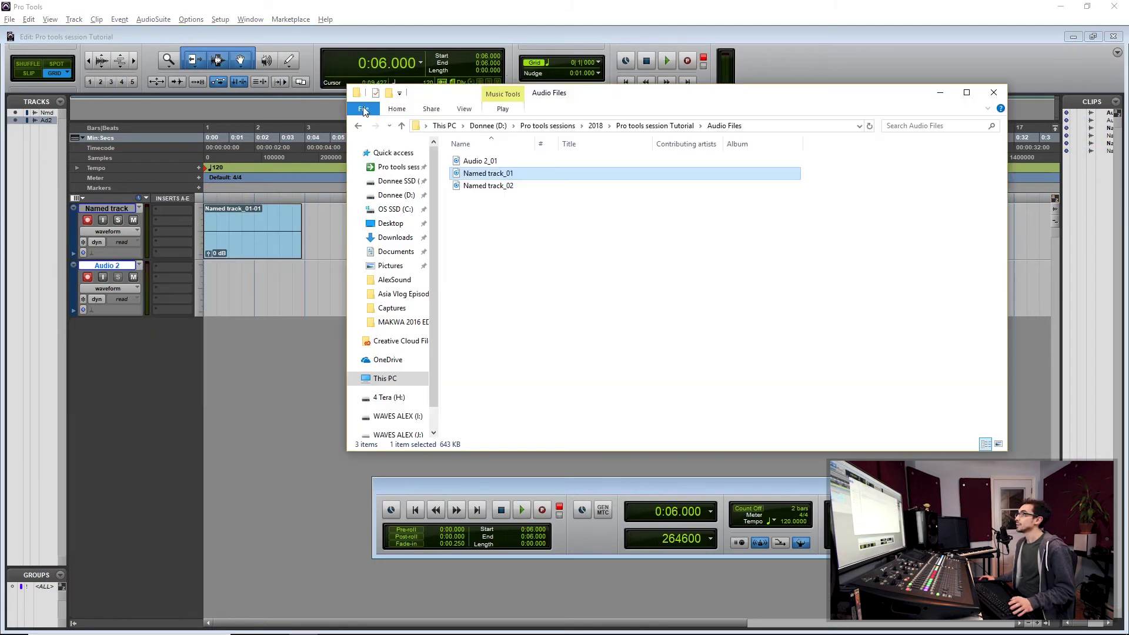
{"action": "left_click", "coordinate": [492, 160]}
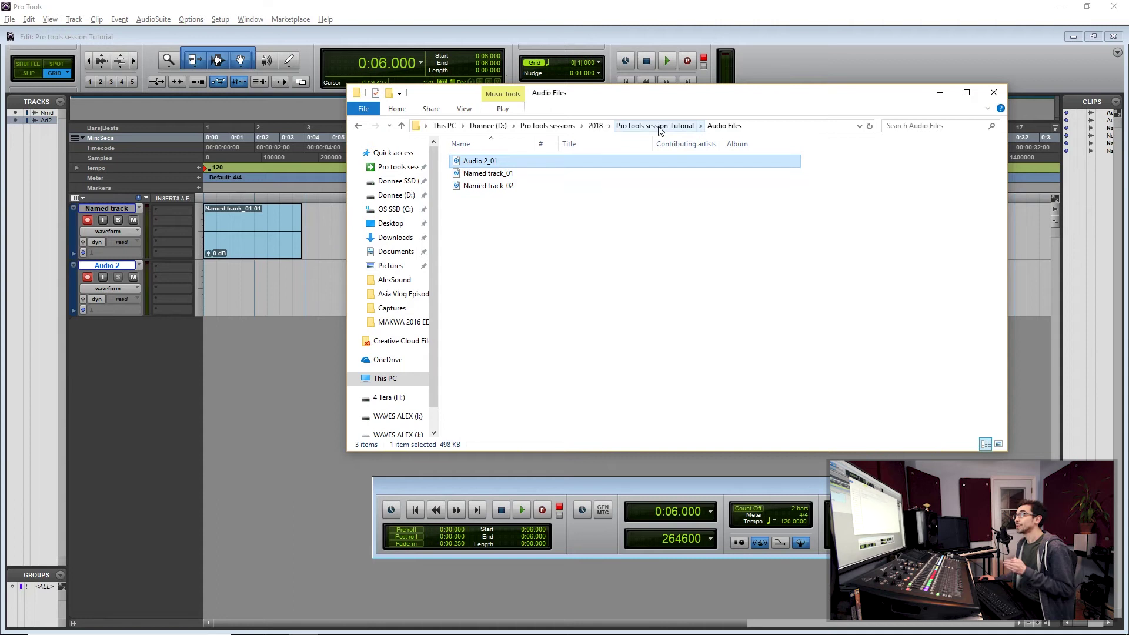
{"action": "left_click", "coordinate": [507, 187]}
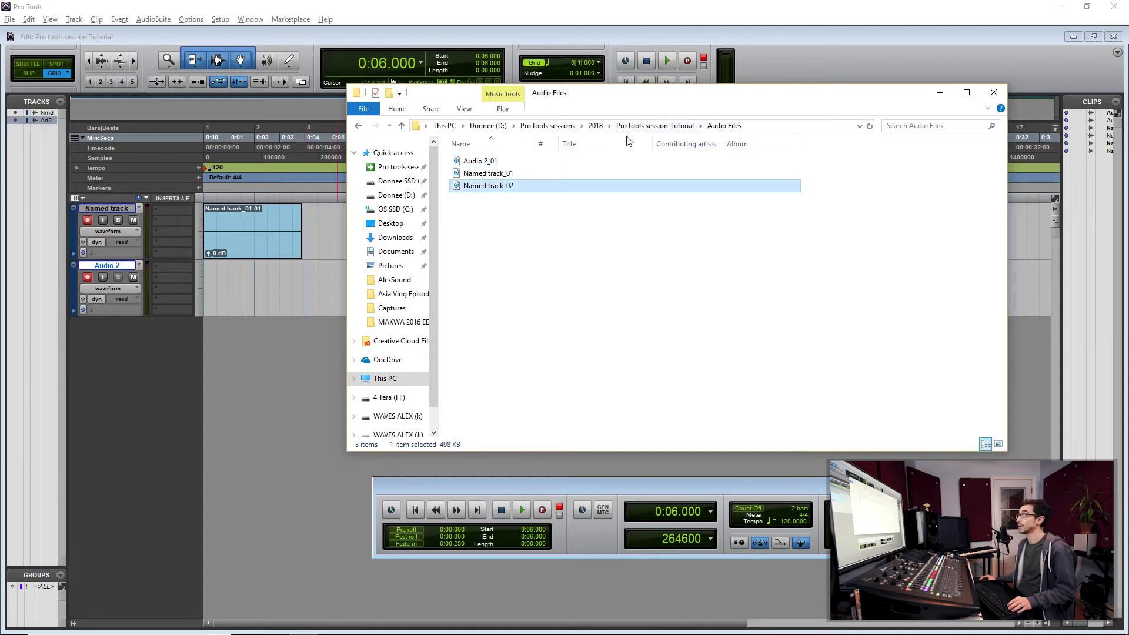
{"action": "left_click", "coordinate": [651, 128]}
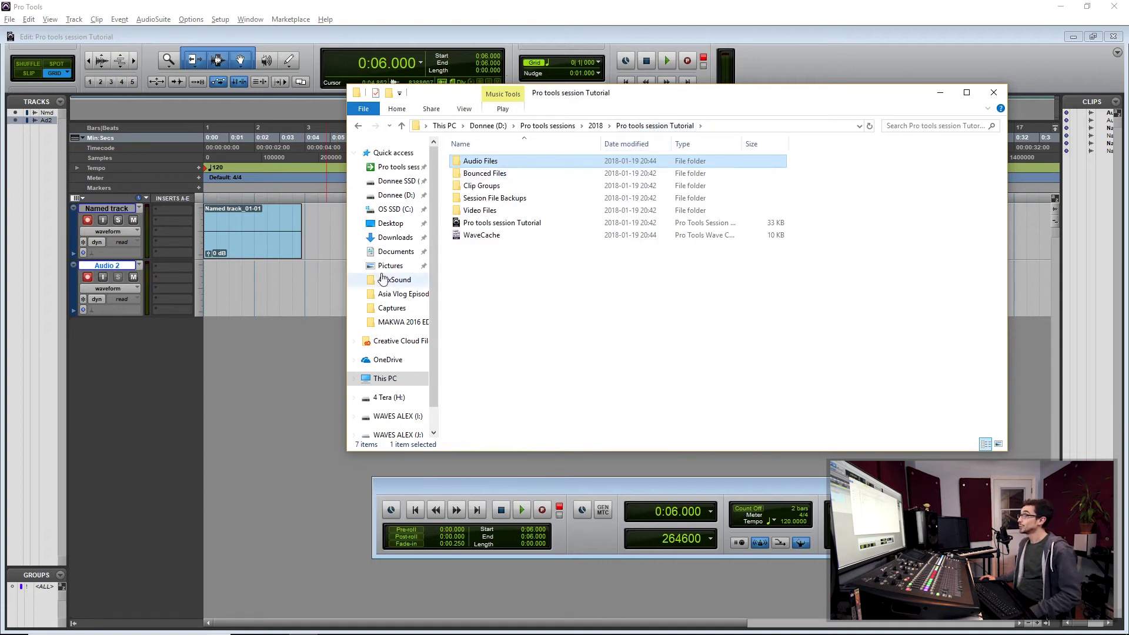
Step: Look inside the Bounced Files folder, then return to the Pro tools session Tutorial folder
{"action": "left_click", "coordinate": [492, 174]}
{"action": "double_click", "coordinate": [494, 173]}
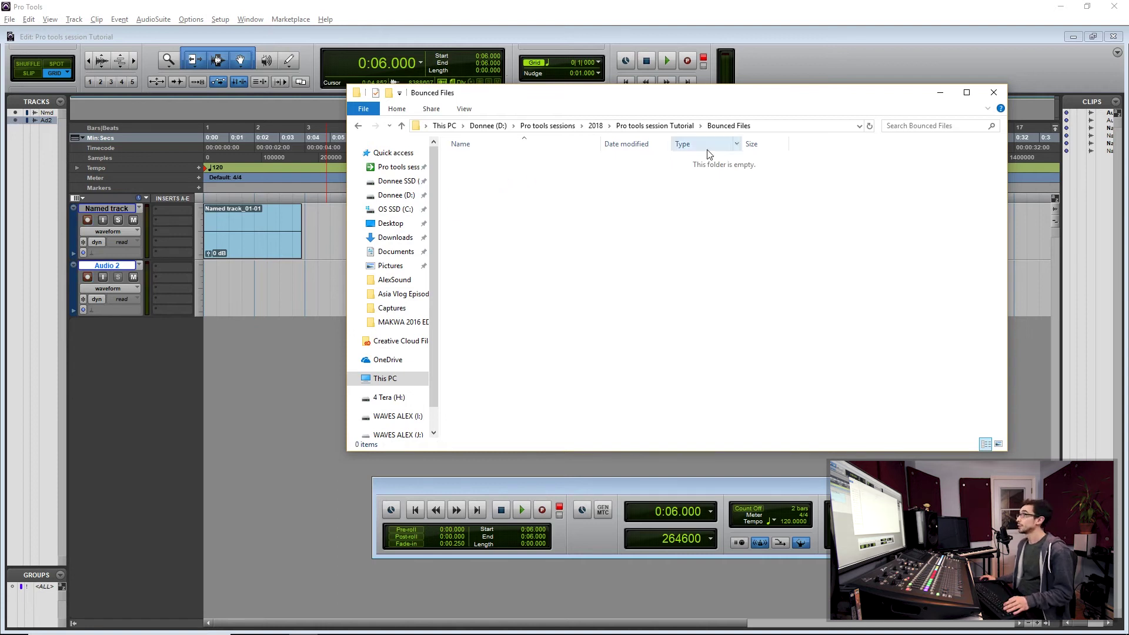
{"action": "left_click", "coordinate": [657, 127]}
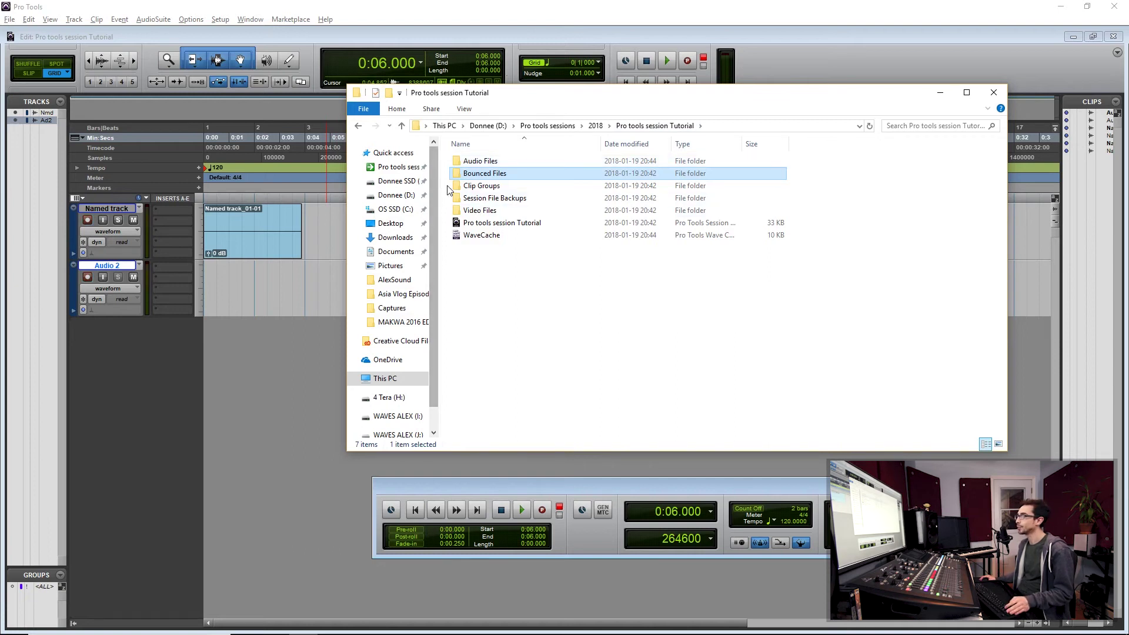
{"action": "scroll", "coordinate": [438, 250], "scroll_direction": "down", "scroll_amount": 2}
{"action": "scroll", "coordinate": [438, 250], "scroll_direction": "up", "scroll_amount": 2}
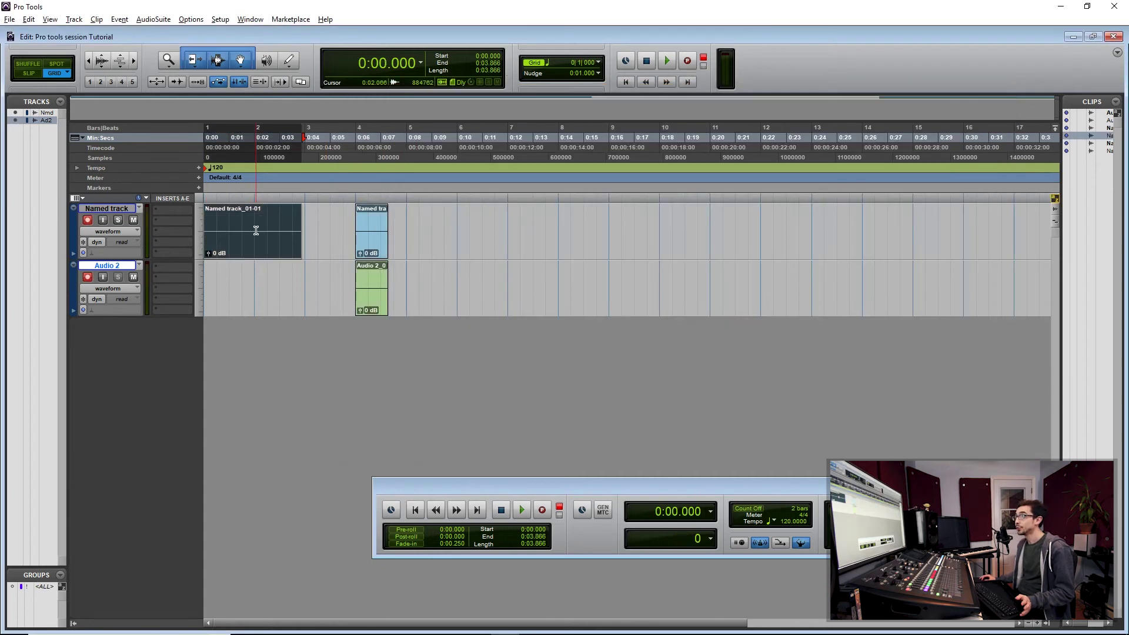
Step: Back in Pro Tools, trim the second Named track clip to end at 0:07.000 and group it with the Audio 2 clip below
{"action": "left_click_drag", "start_coordinate": [387, 251], "coordinate": [377, 254]}
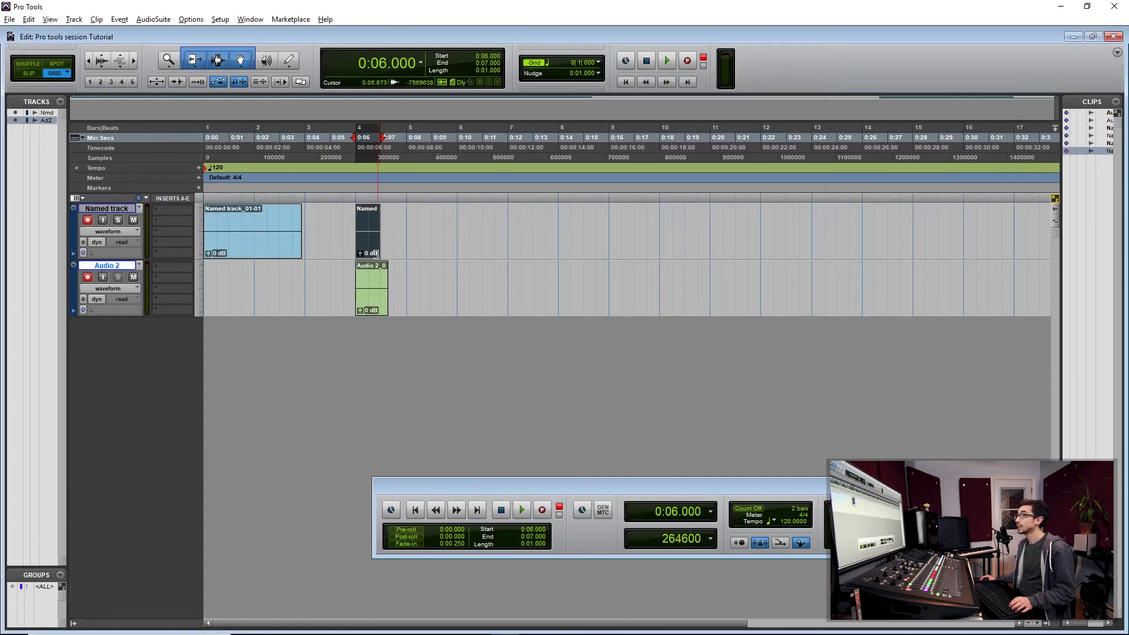
{"action": "left_click", "coordinate": [378, 289]}
{"action": "left_click", "coordinate": [368, 237], "text": "shift"}
{"action": "right_click", "coordinate": [368, 238]}
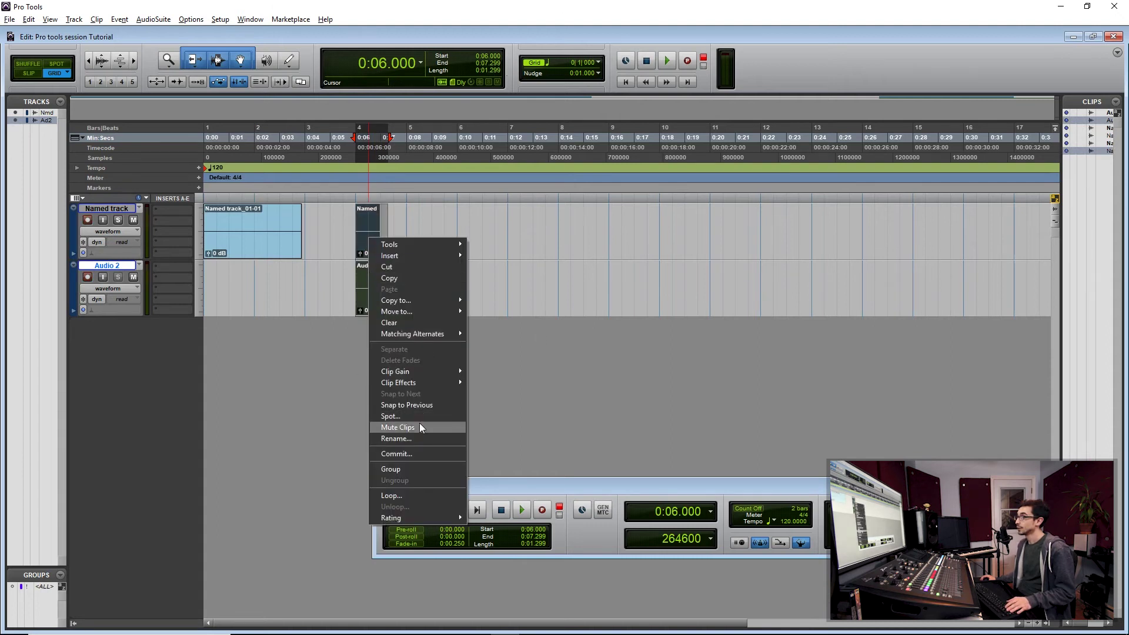
{"action": "left_click", "coordinate": [418, 469]}
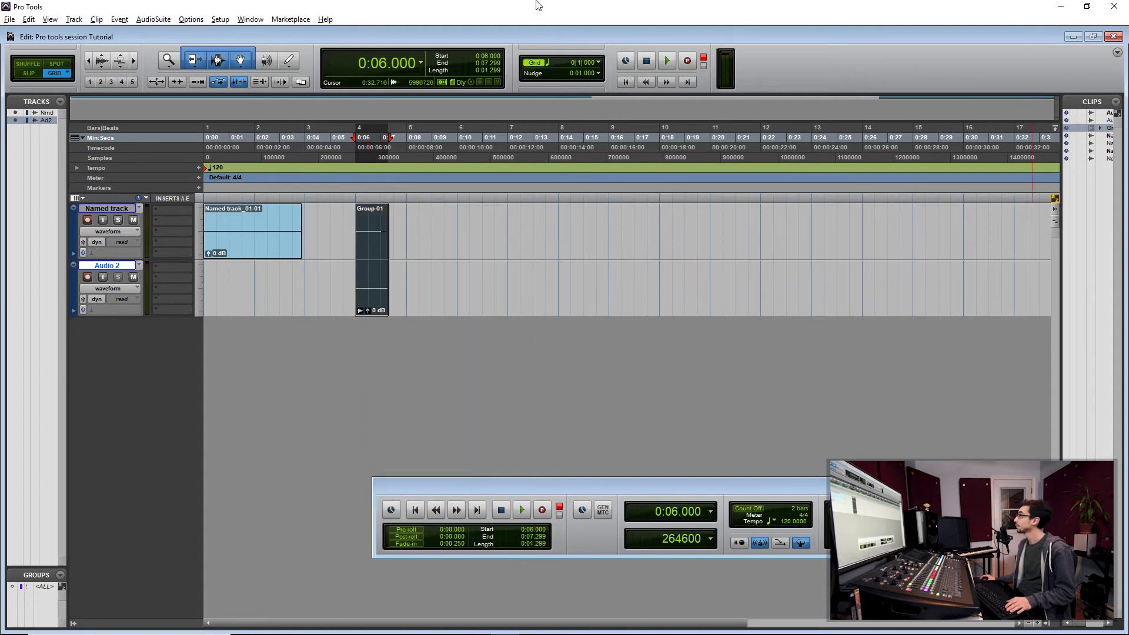
Step: Export clip group Group-01 to the session's Clip Groups folder, prompting for each duplicate file name
{"action": "right_click", "coordinate": [1108, 129]}
{"action": "left_click", "coordinate": [1109, 134]}
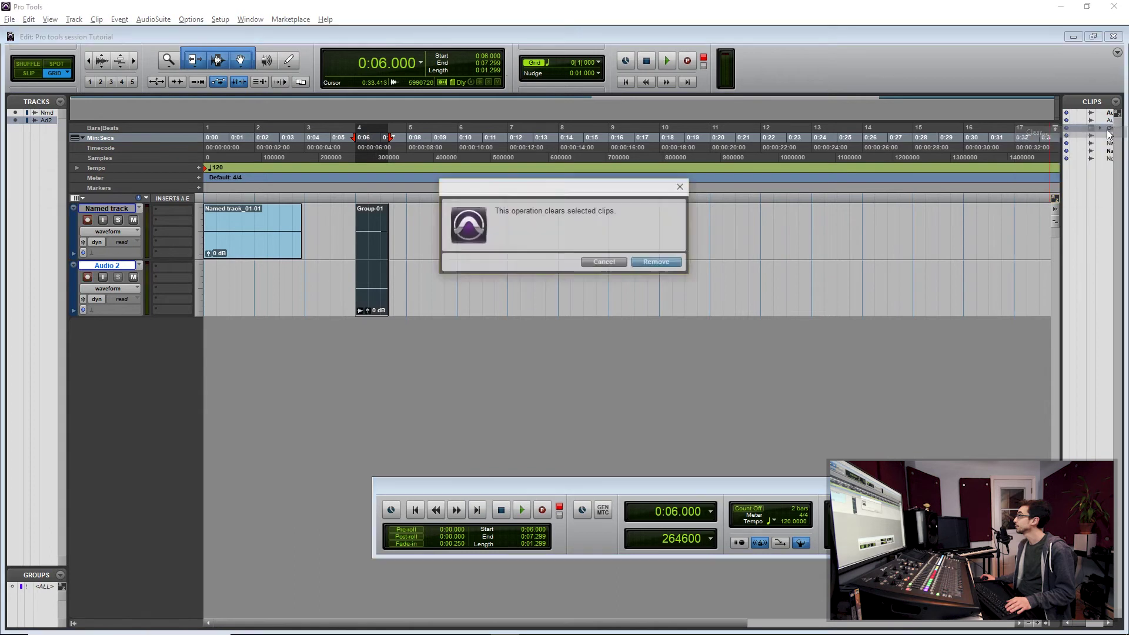
{"action": "left_click", "coordinate": [594, 263]}
{"action": "right_click", "coordinate": [1109, 128]}
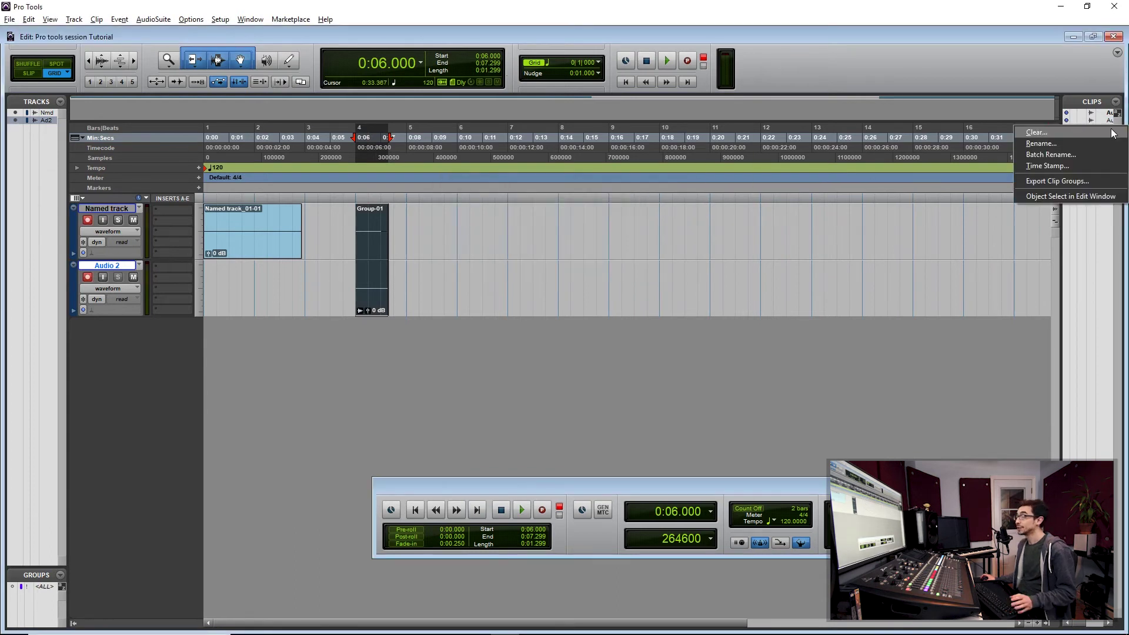
{"action": "left_click", "coordinate": [1079, 181]}
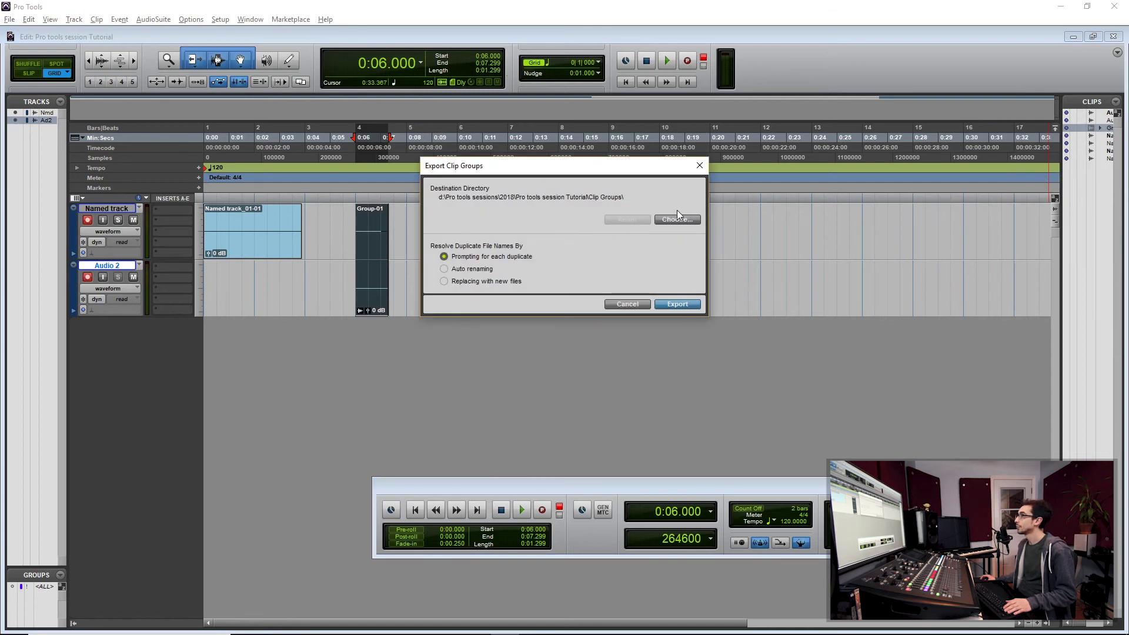
{"action": "left_click", "coordinate": [678, 304]}
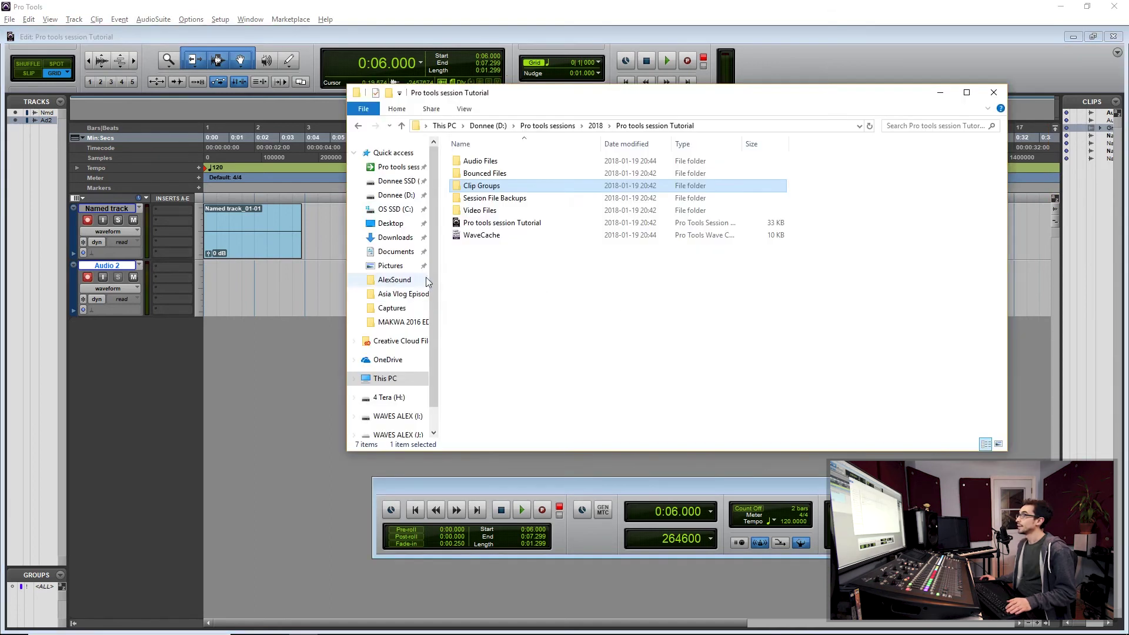
Step: In File Explorer, check the Clip Groups and Session File Backups folders, then return to the session folder
{"action": "double_click", "coordinate": [482, 185]}
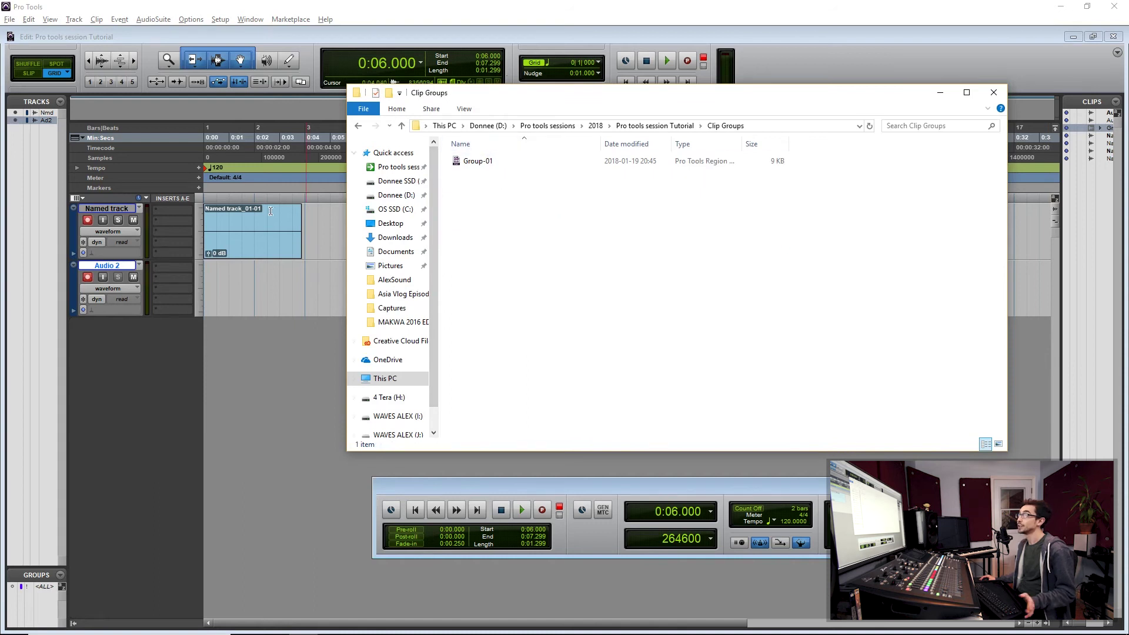
{"action": "left_click", "coordinate": [661, 126]}
{"action": "key", "text": "Down"}
{"action": "key", "text": "Return"}
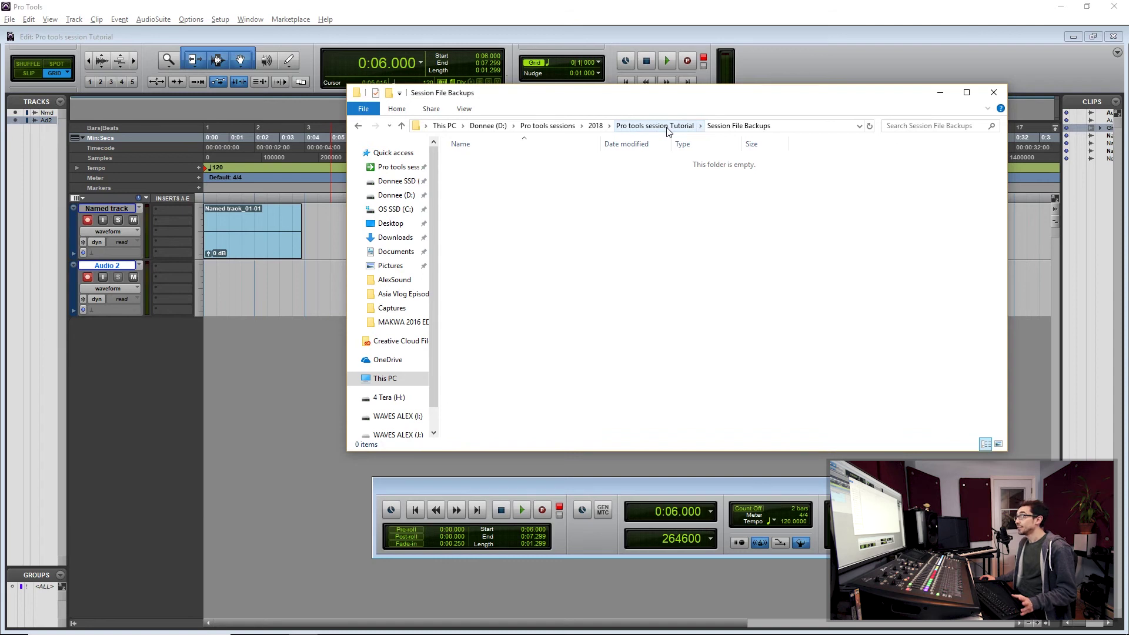
{"action": "left_click", "coordinate": [668, 127]}
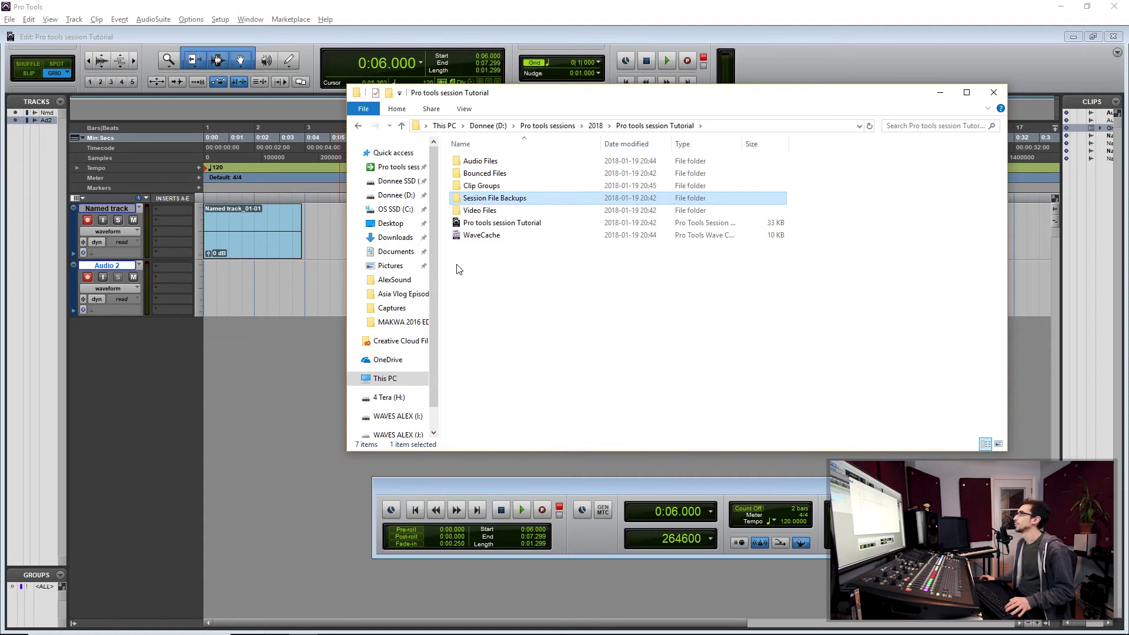
Step: Look inside the Video Files folder and go back to the session folder
{"action": "left_click", "coordinate": [489, 211]}
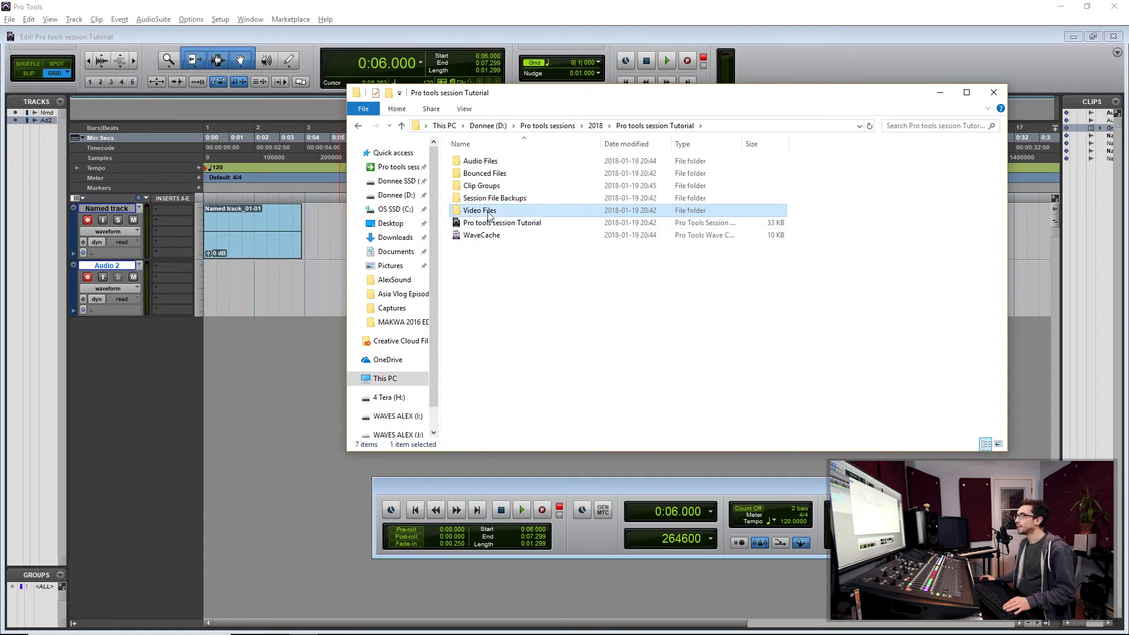
{"action": "double_click", "coordinate": [490, 212]}
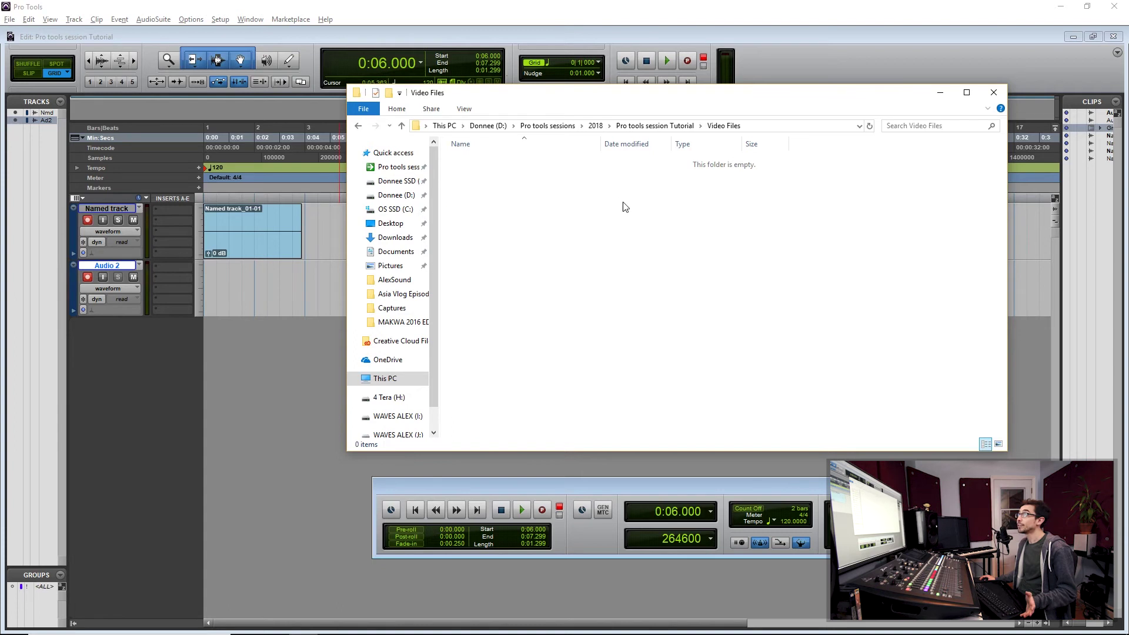
{"action": "key", "text": "BackSpace"}
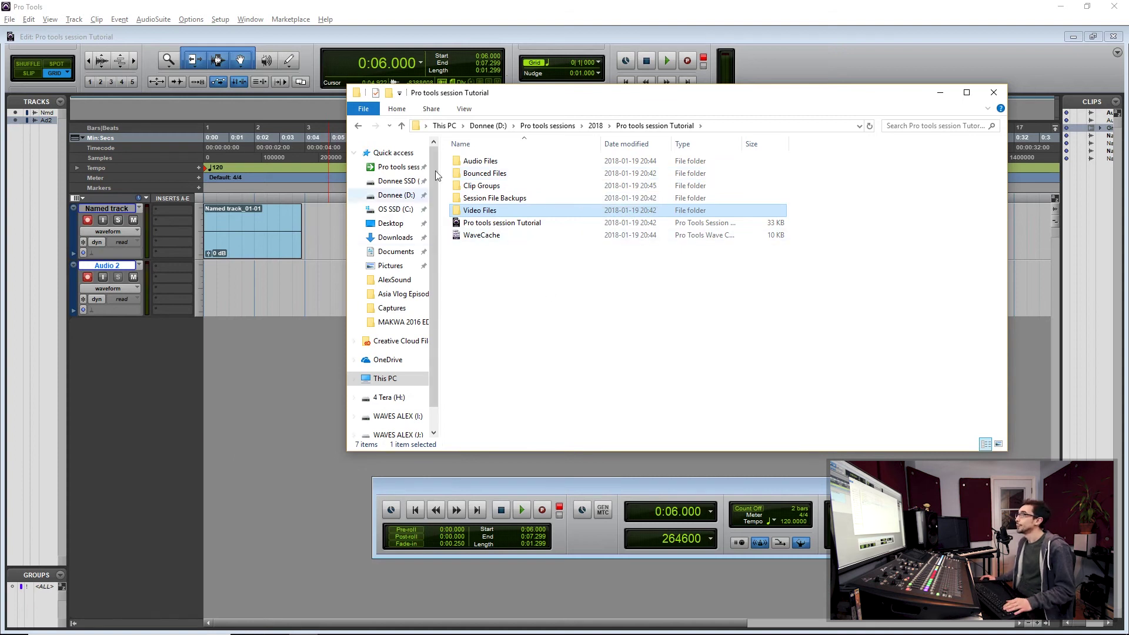
Step: Point out the Pro tools session Tutorial session file and the WaveCache file, leaving both names unchanged
{"action": "left_click", "coordinate": [503, 226]}
{"action": "left_click", "coordinate": [503, 228]}
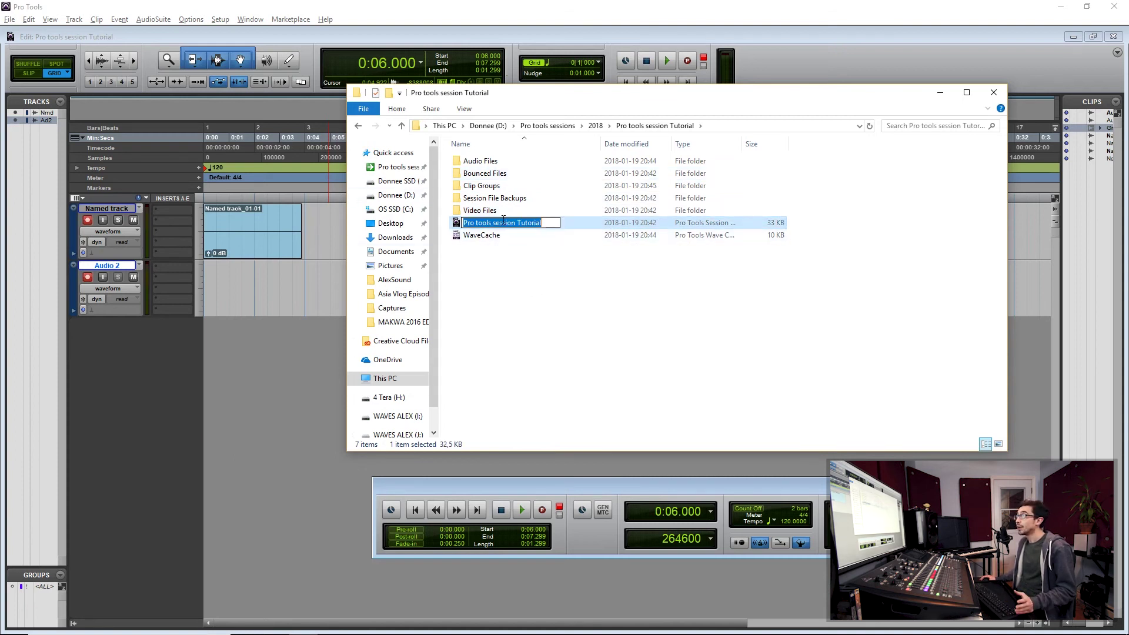
{"action": "left_click", "coordinate": [597, 227]}
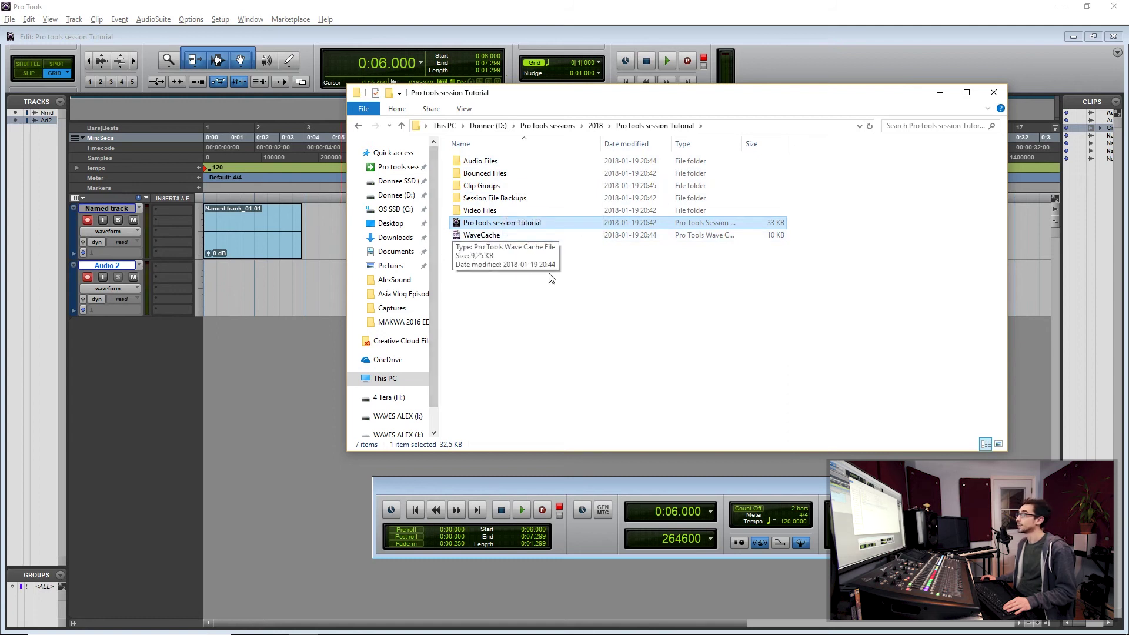
{"action": "left_click", "coordinate": [494, 236]}
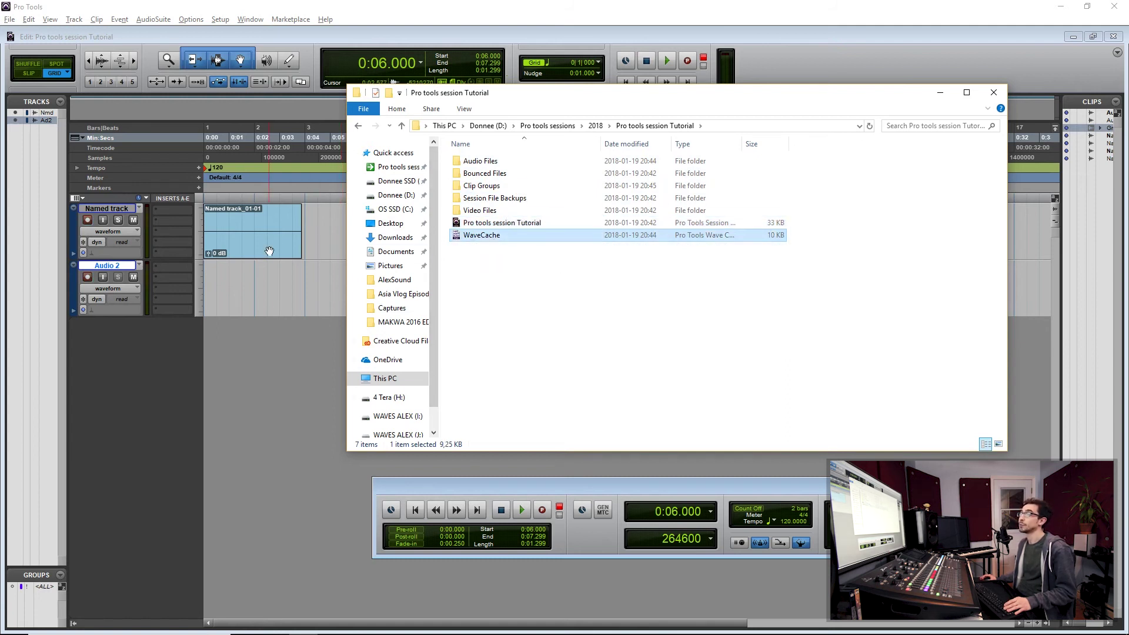
{"action": "left_click", "coordinate": [504, 223]}
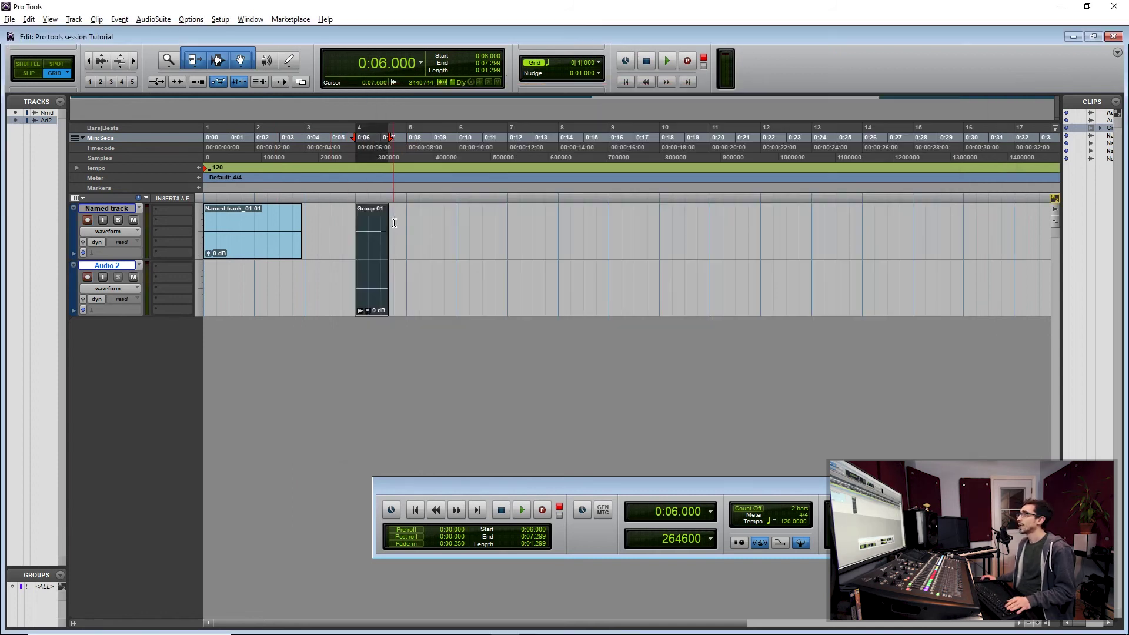
{"action": "left_click", "coordinate": [436, 232]}
{"action": "key", "text": "ctrl+["}
{"action": "key", "text": "ctrl+]"}
{"action": "key", "text": "ctrl+]"}
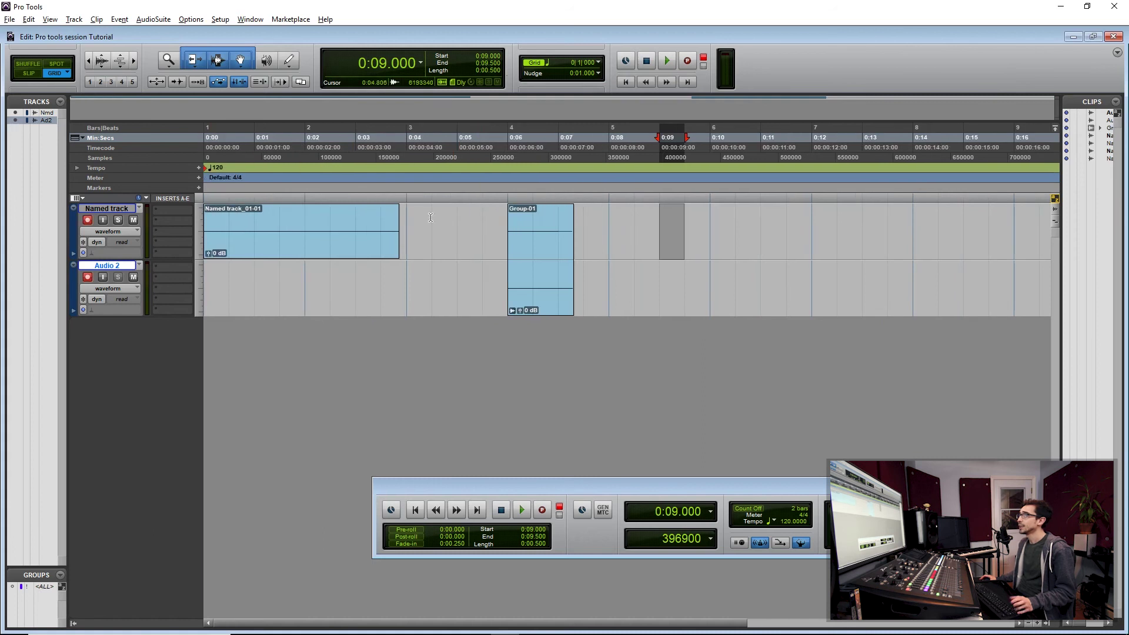
{"action": "left_click", "coordinate": [28, 20]}
{"action": "mouse_move", "coordinate": [10, 19]}
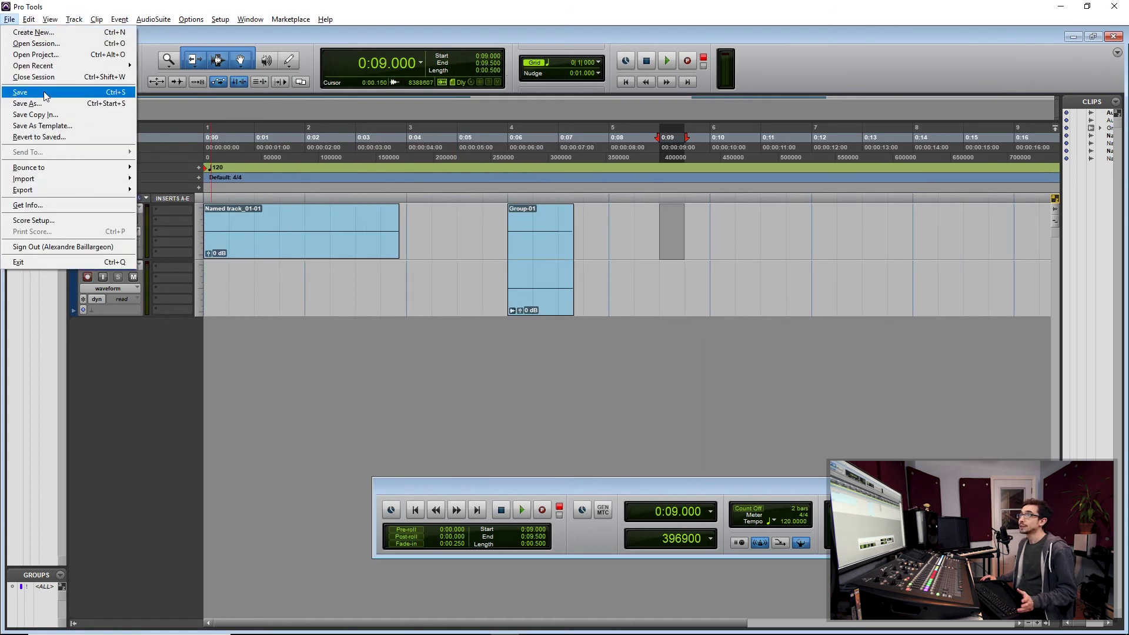
{"action": "left_click", "coordinate": [330, 390]}
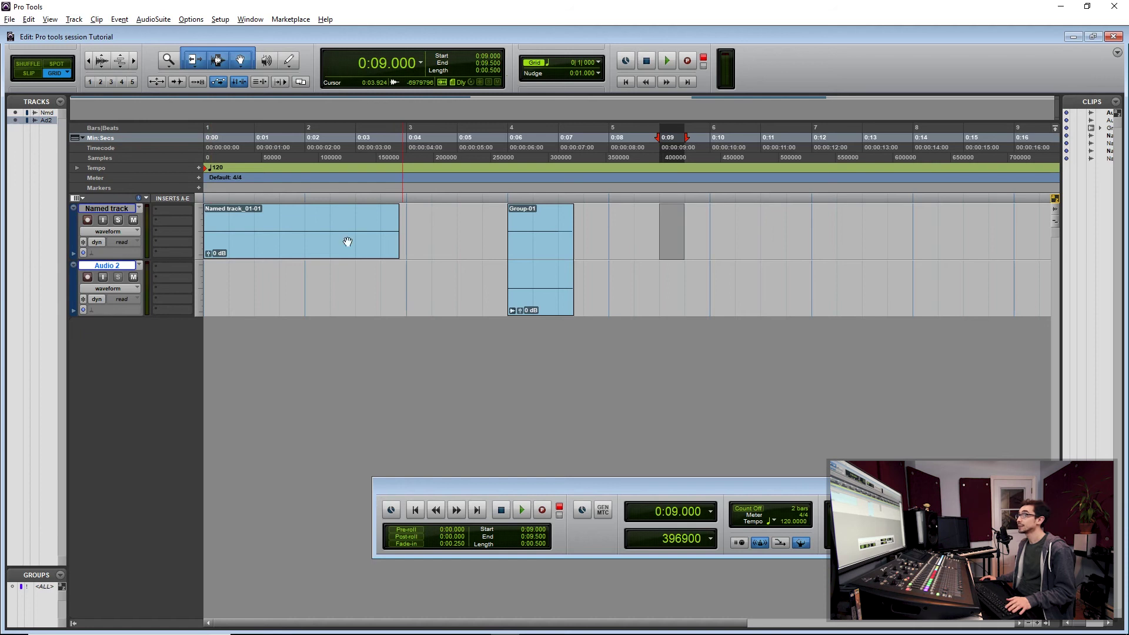
Step: Save the session as "Pro tools session Tutorial v2.0" in the same session folder
{"action": "left_click", "coordinate": [10, 20]}
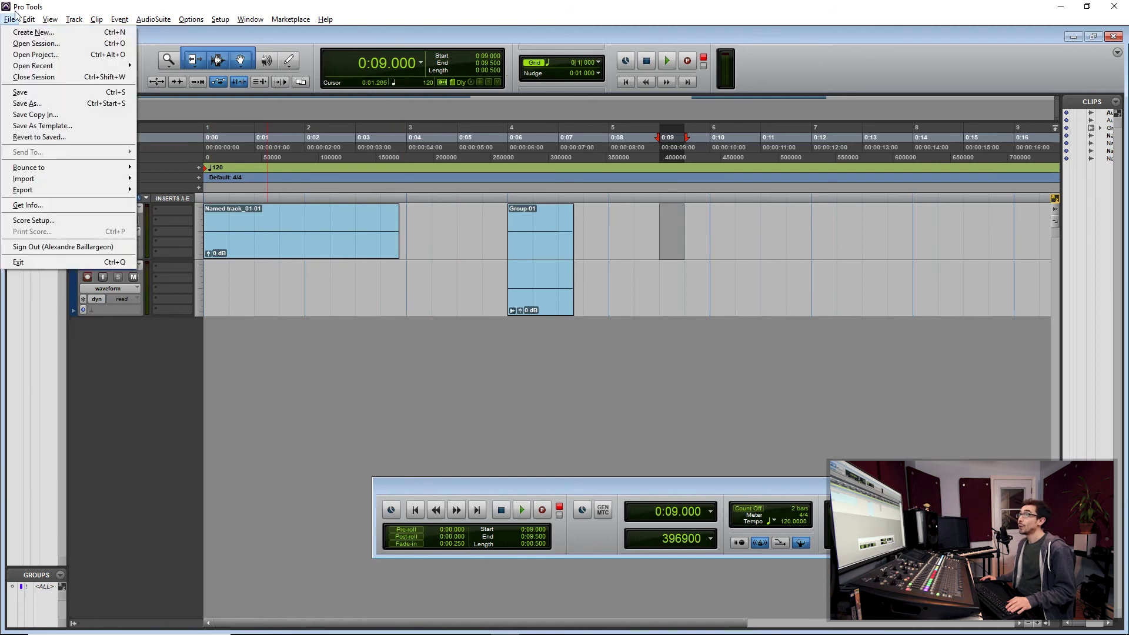
{"action": "left_click", "coordinate": [34, 110]}
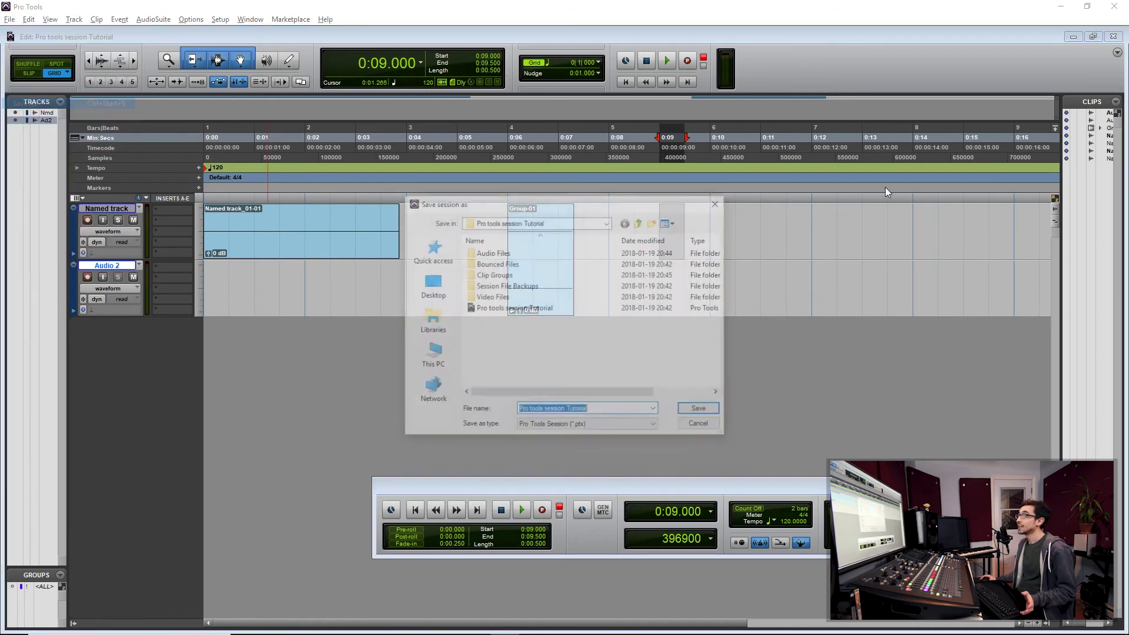
{"action": "type", "text": "v2.0"}
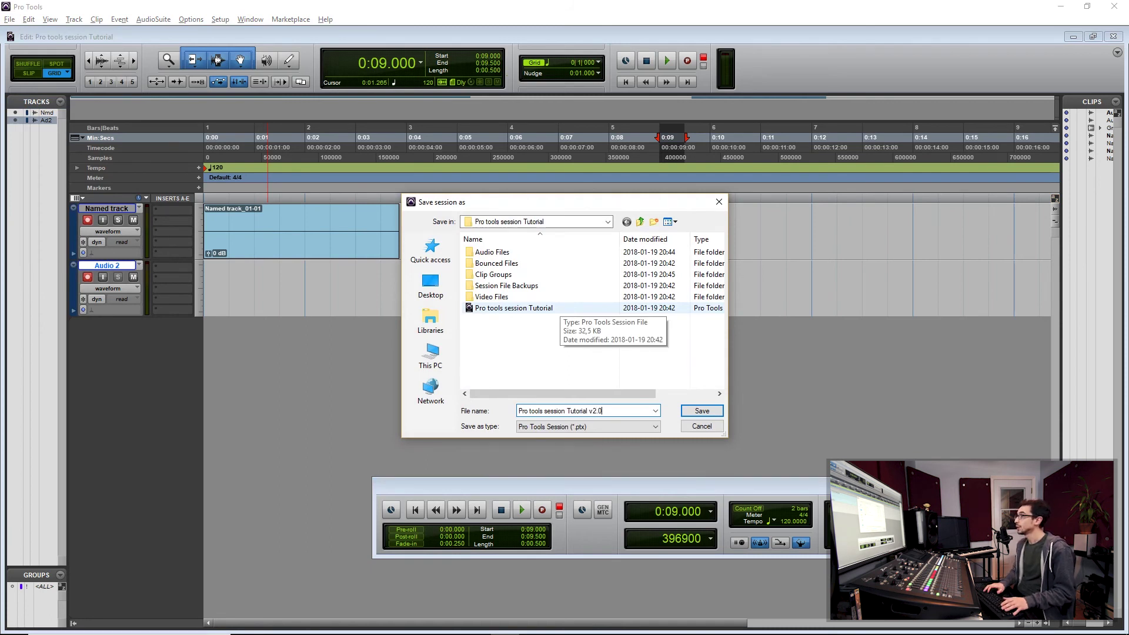
{"action": "key", "text": "Return"}
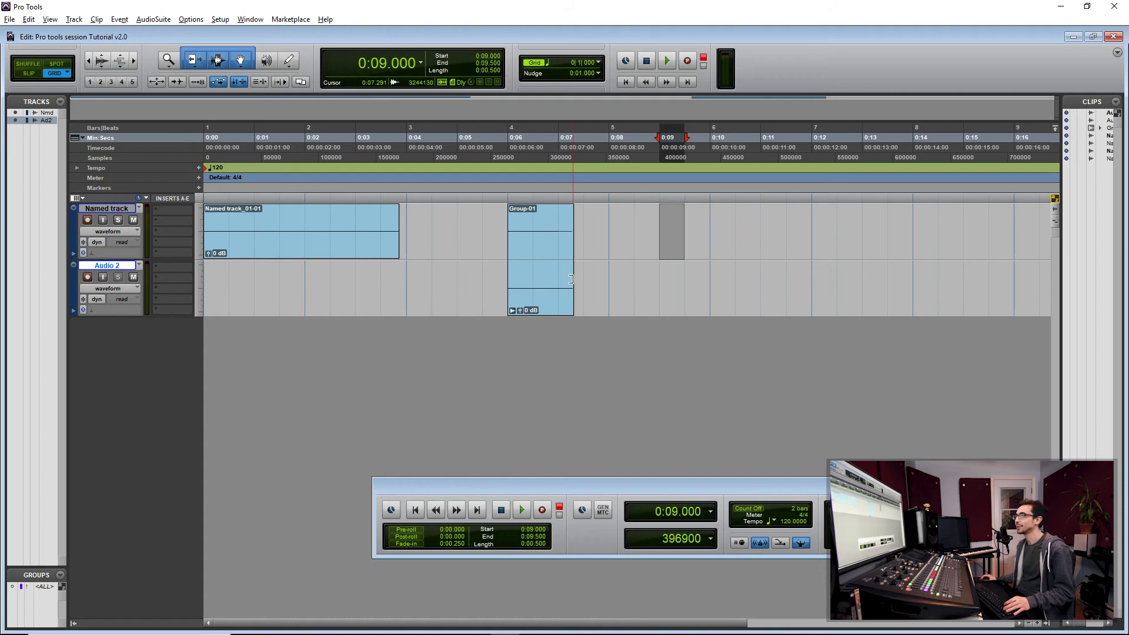
Step: Start a Save Copy In of the session, keeping 24 Bit depth and the Session (Latest) format after reviewing the alternatives
{"action": "left_click", "coordinate": [10, 20]}
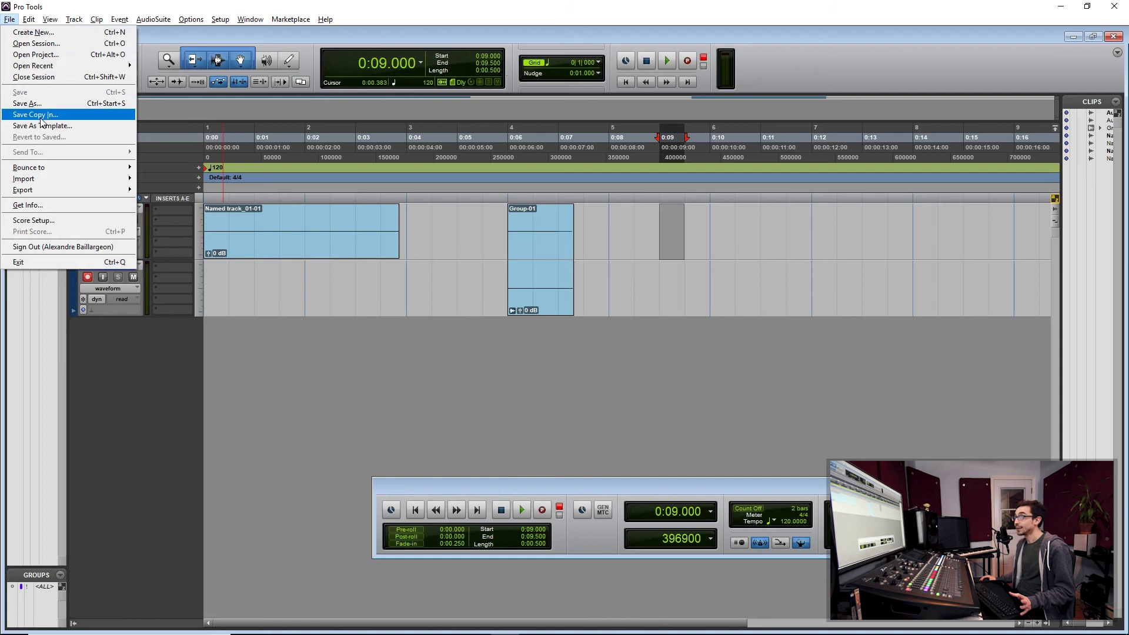
{"action": "left_click", "coordinate": [41, 117]}
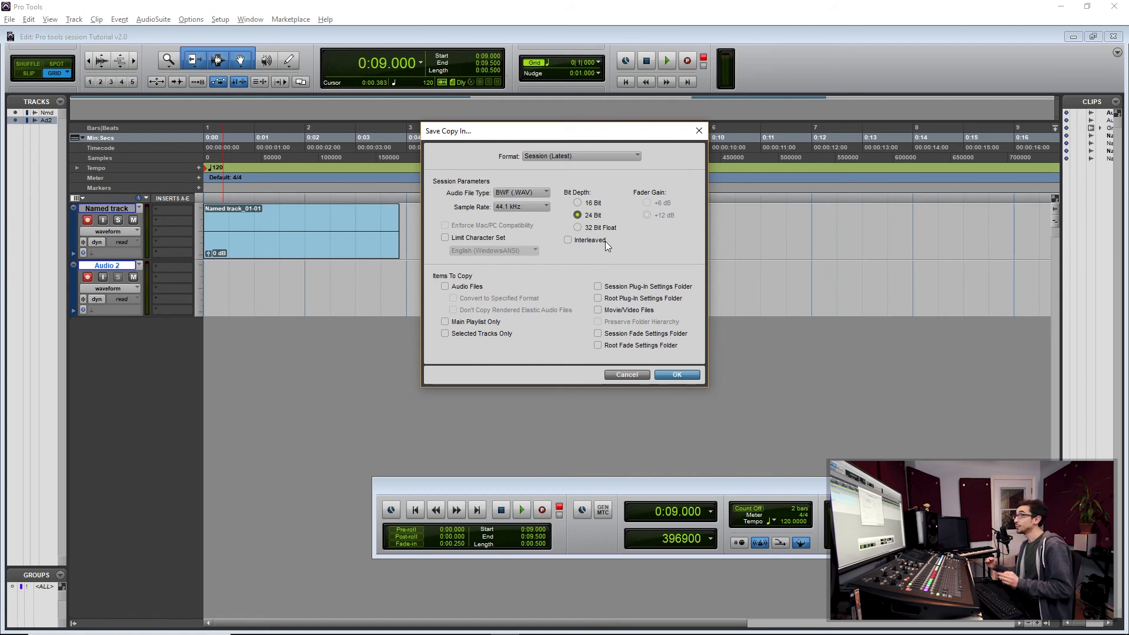
{"action": "left_click", "coordinate": [579, 203]}
{"action": "left_click", "coordinate": [578, 216]}
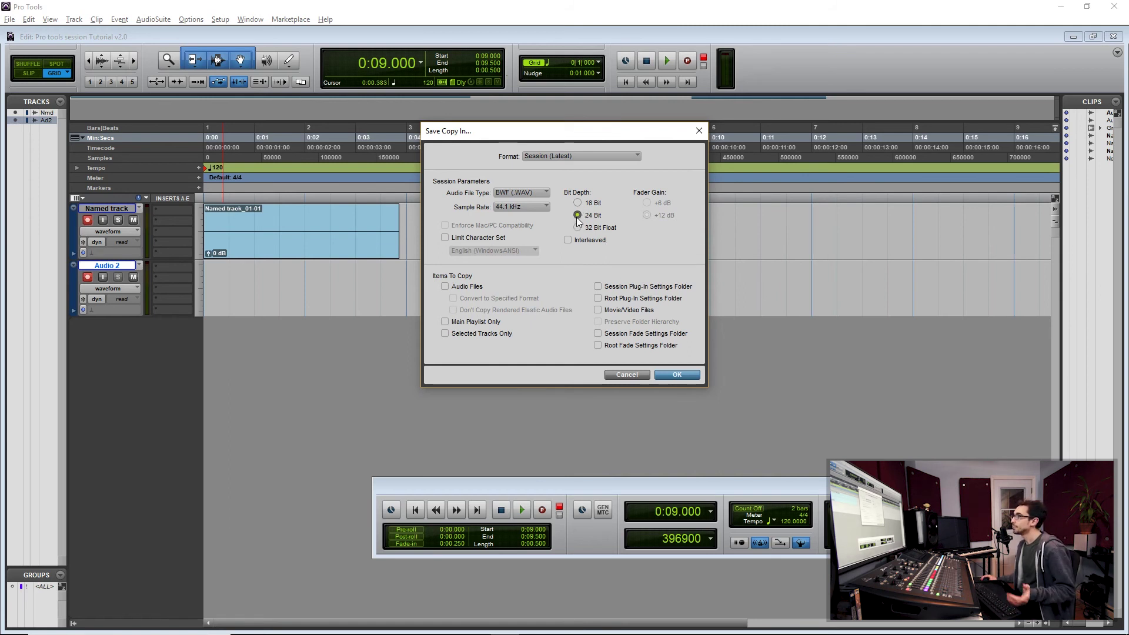
{"action": "left_click", "coordinate": [613, 155]}
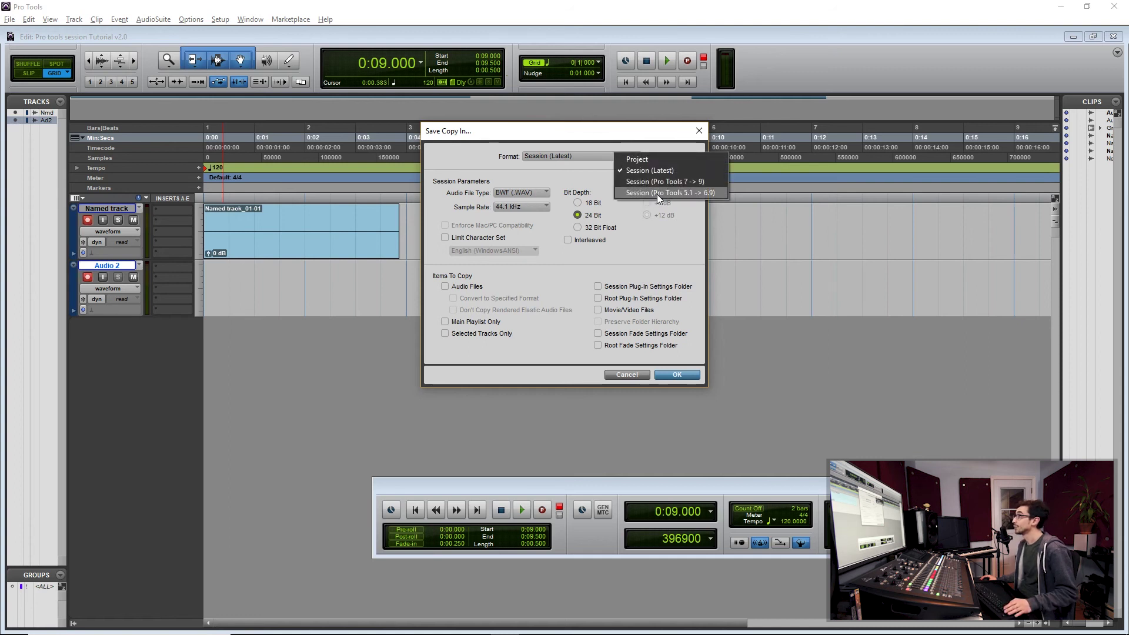
{"action": "left_click", "coordinate": [482, 164]}
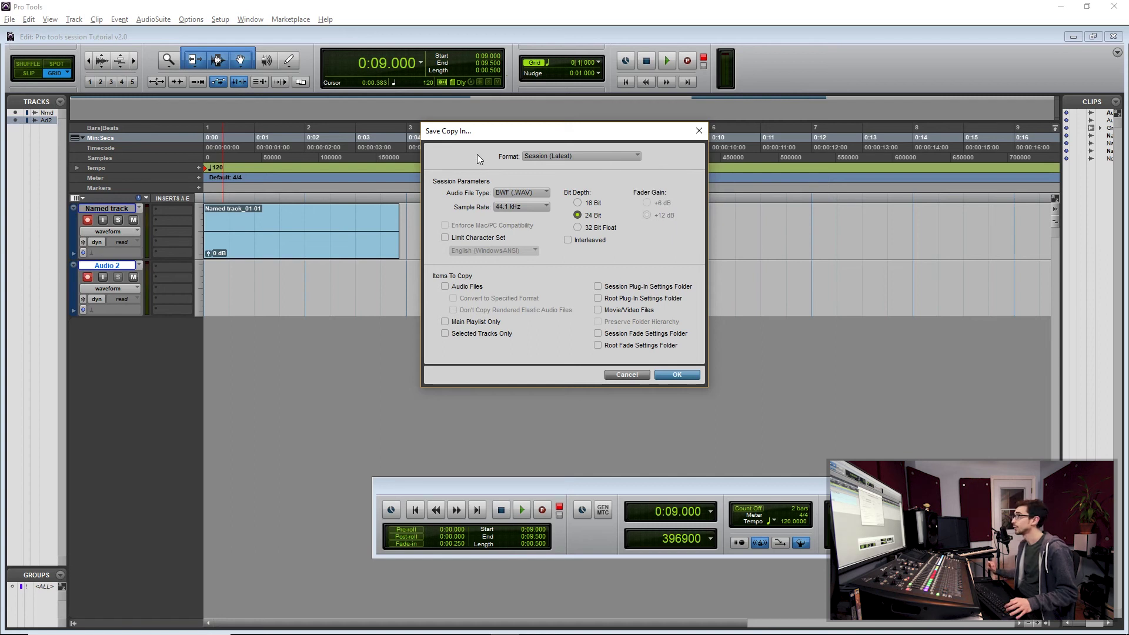
Step: Include the audio files and save the session copy as "Copy of Pro tools session Tutorial v2.0" in the 2018 folder
{"action": "left_click", "coordinate": [445, 286]}
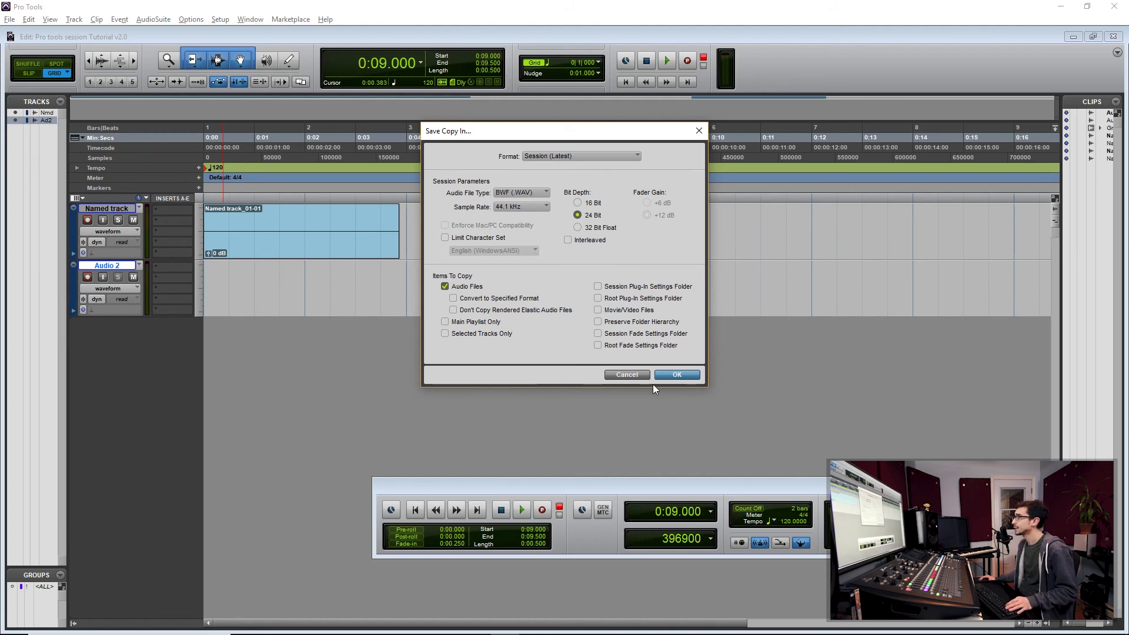
{"action": "left_click", "coordinate": [677, 374]}
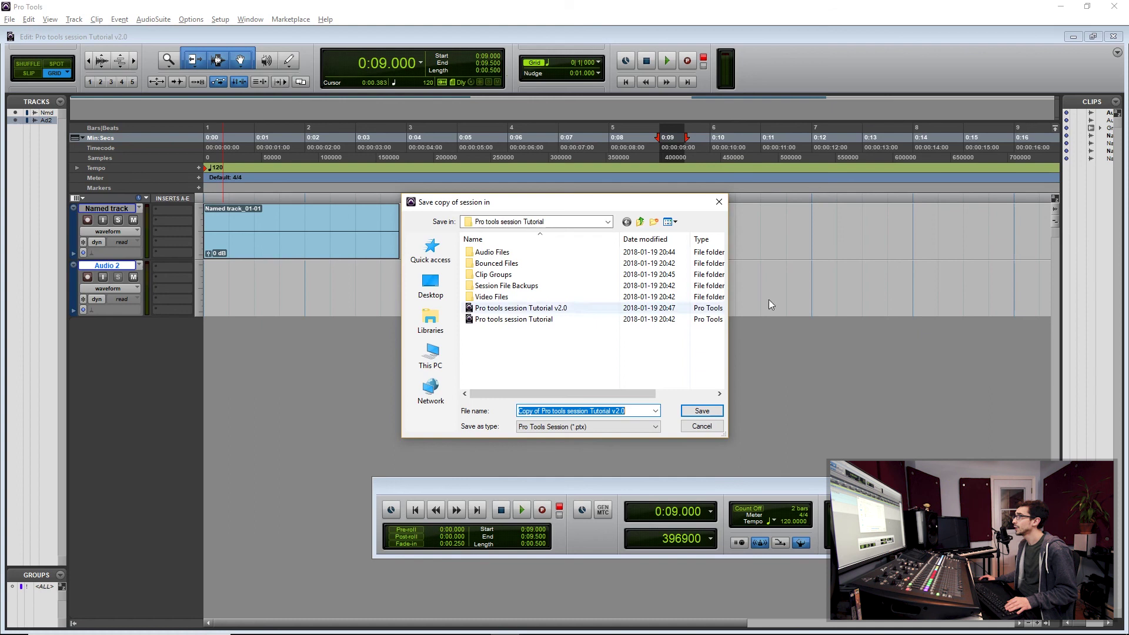
{"action": "left_click", "coordinate": [640, 222]}
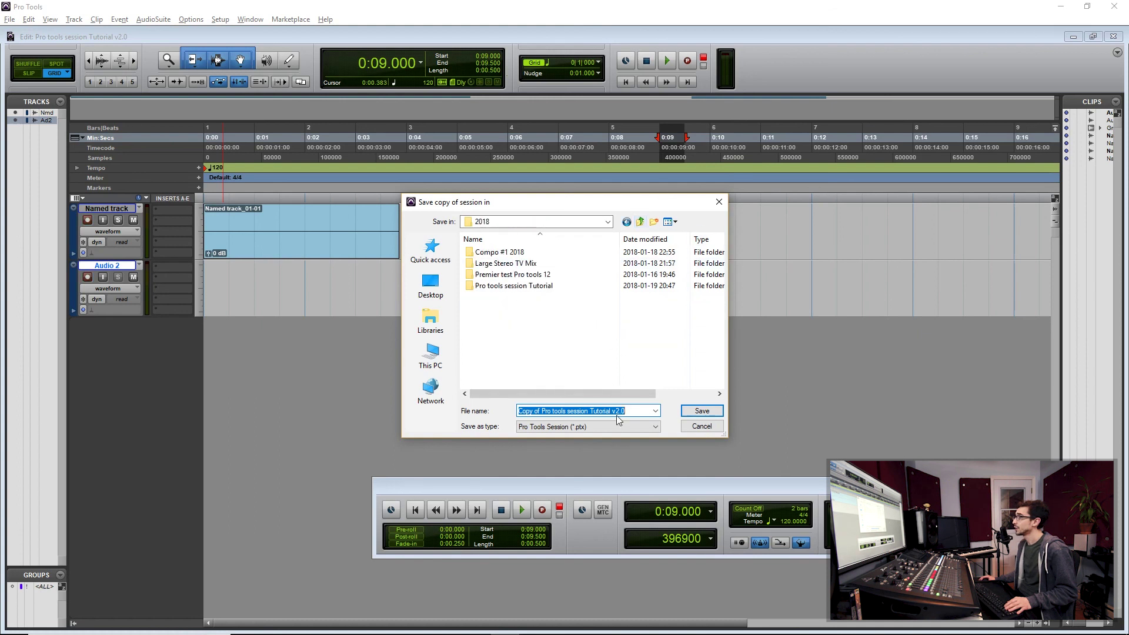
{"action": "left_click", "coordinate": [698, 411]}
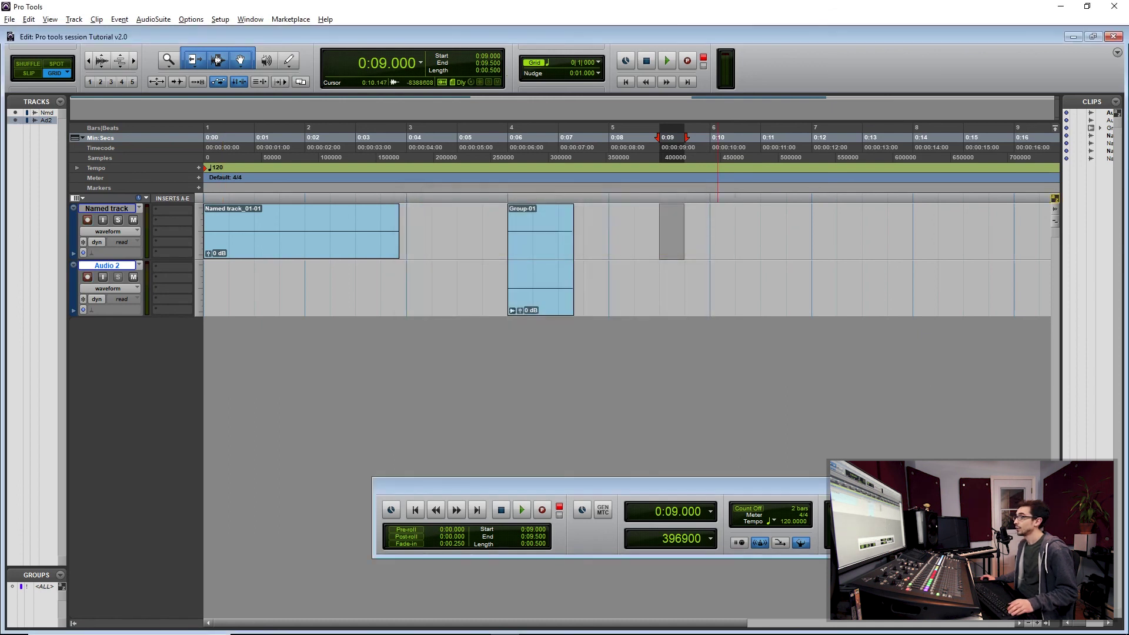
Step: Switch to File Explorer, examine the copied session's folder and Audio Files under Pro tools sessions\2018, and go back to the 2018 folder
{"action": "left_click", "coordinate": [302, 624]}
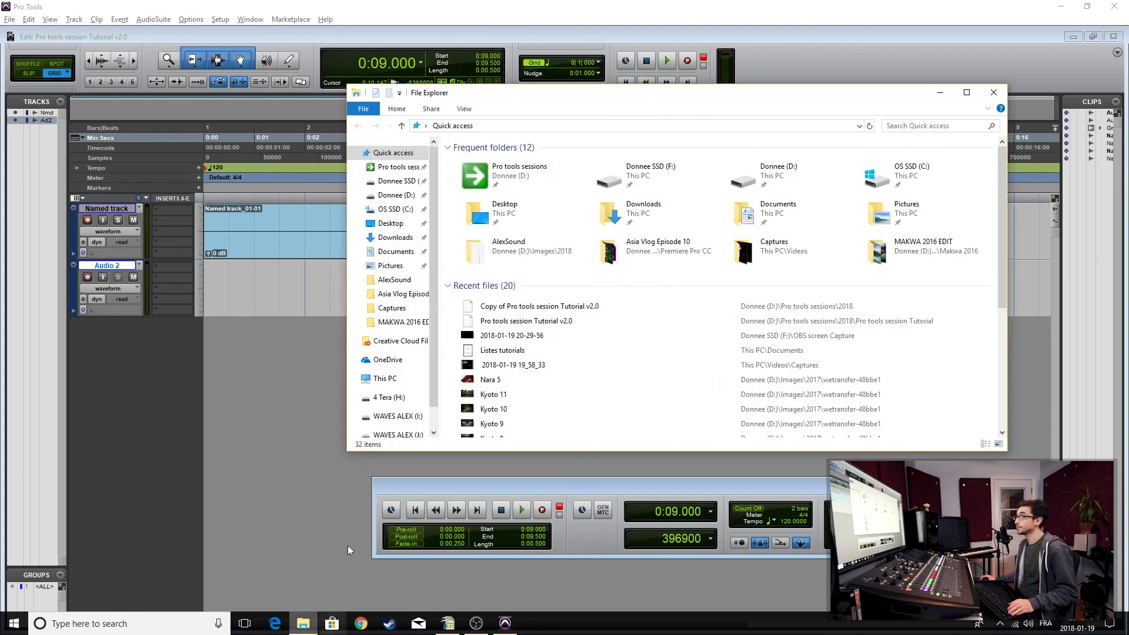
{"action": "double_click", "coordinate": [537, 187]}
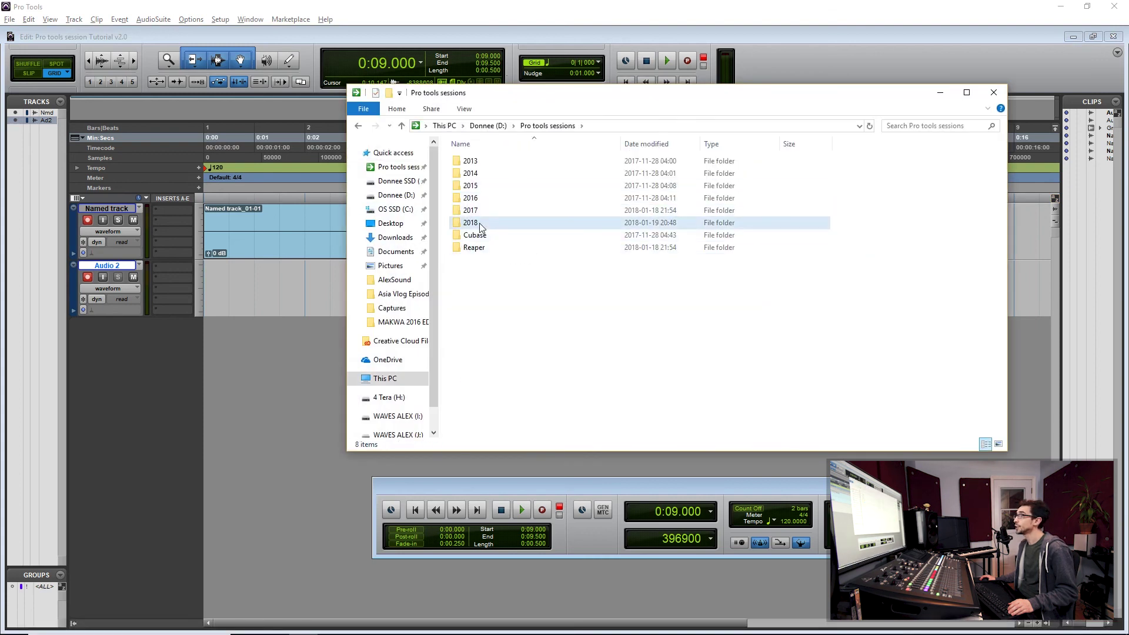
{"action": "double_click", "coordinate": [479, 224]}
{"action": "double_click", "coordinate": [522, 174]}
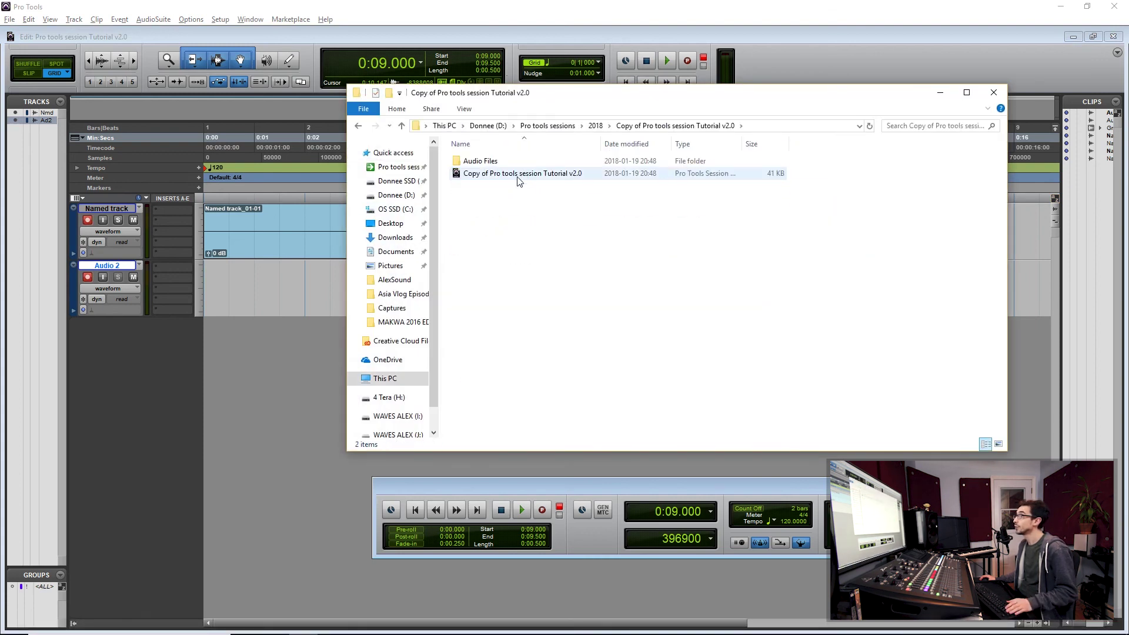
{"action": "double_click", "coordinate": [492, 166]}
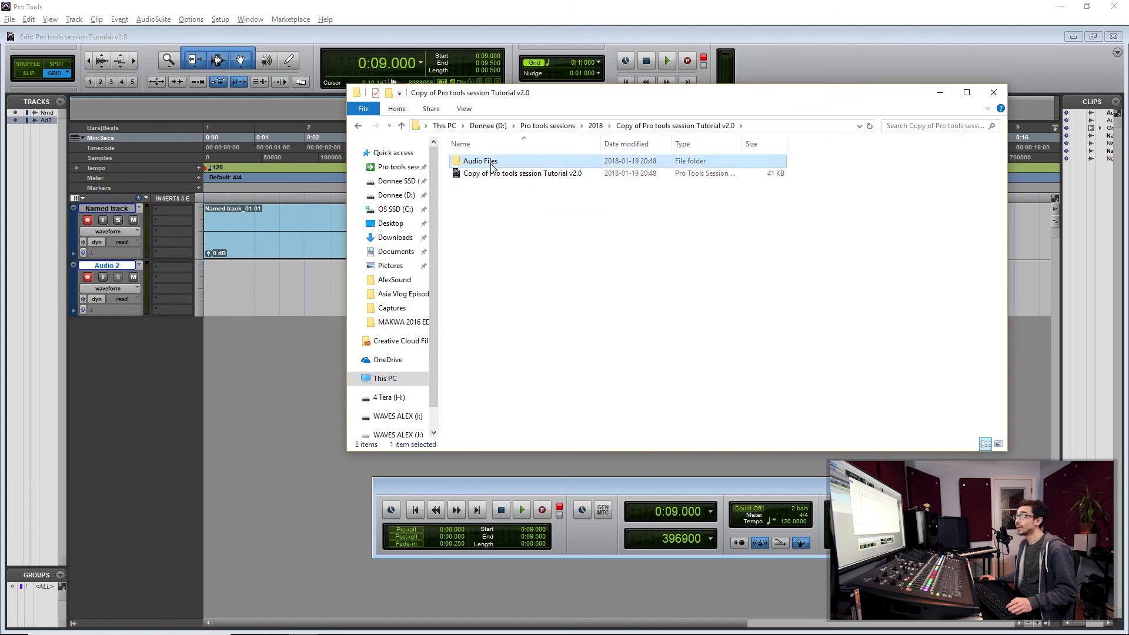
{"action": "left_click", "coordinate": [595, 126]}
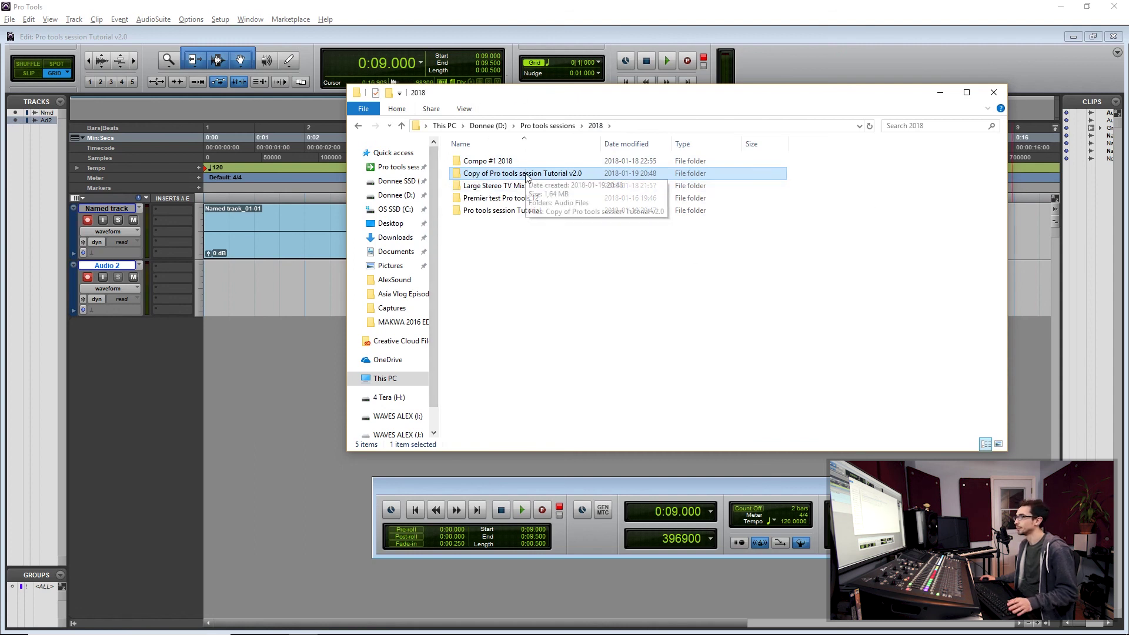
Step: Switch back to Pro Tools and save the session as template "Pro tools session Tutorial v2.0" in a new "Tutorial template" category, without media
{"action": "key", "text": "alt+Tab"}
{"action": "left_click", "coordinate": [9, 20]}
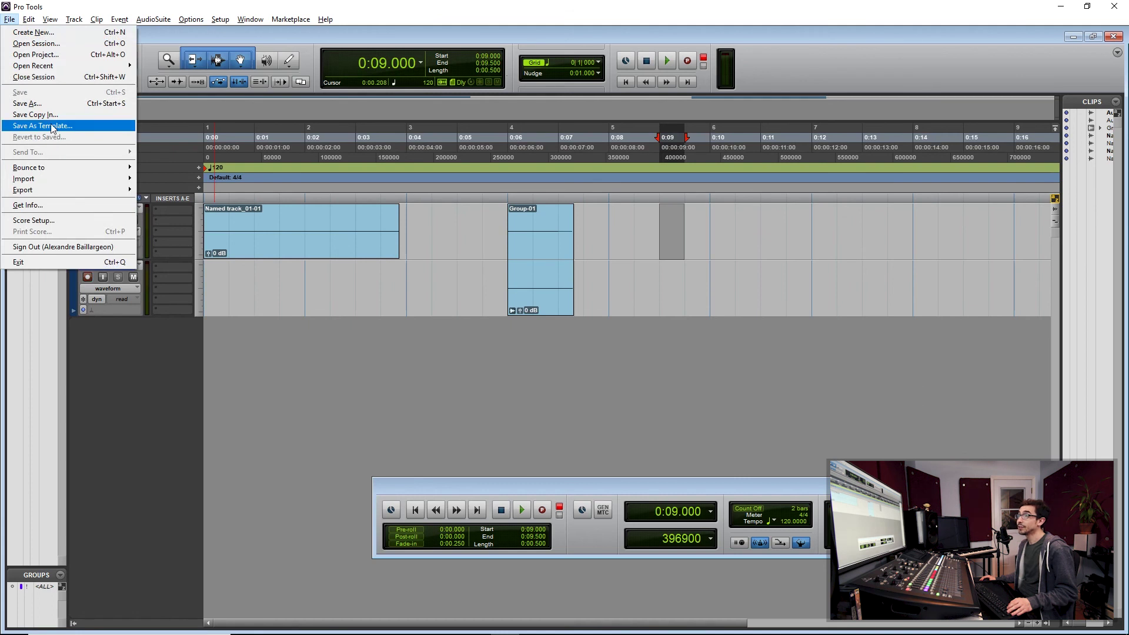
{"action": "left_click", "coordinate": [52, 126]}
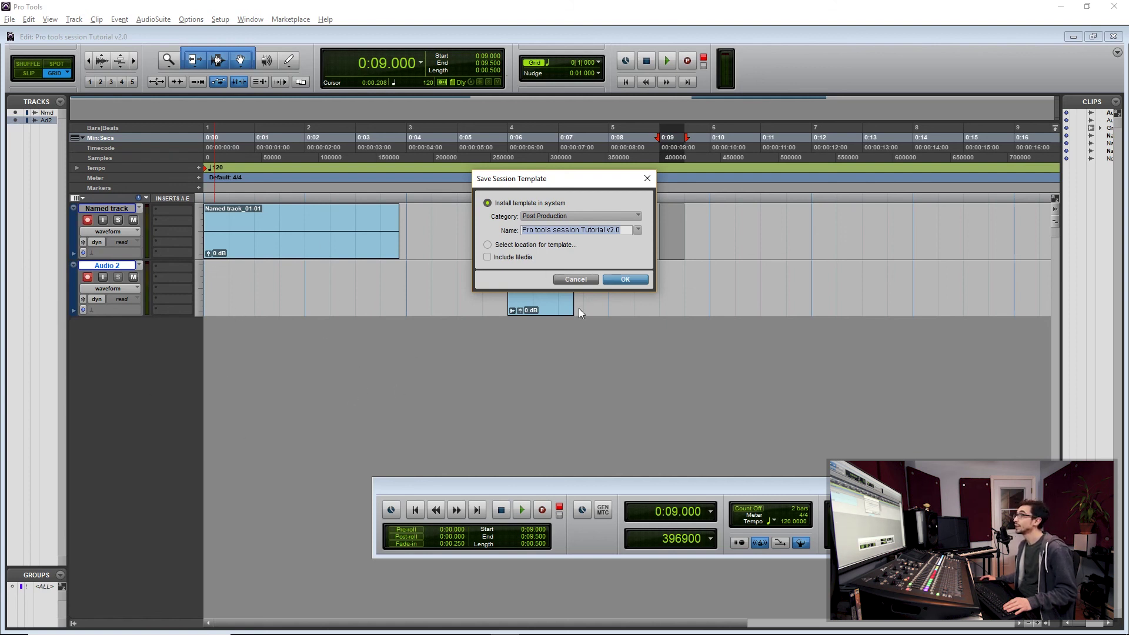
{"action": "left_click", "coordinate": [637, 216]}
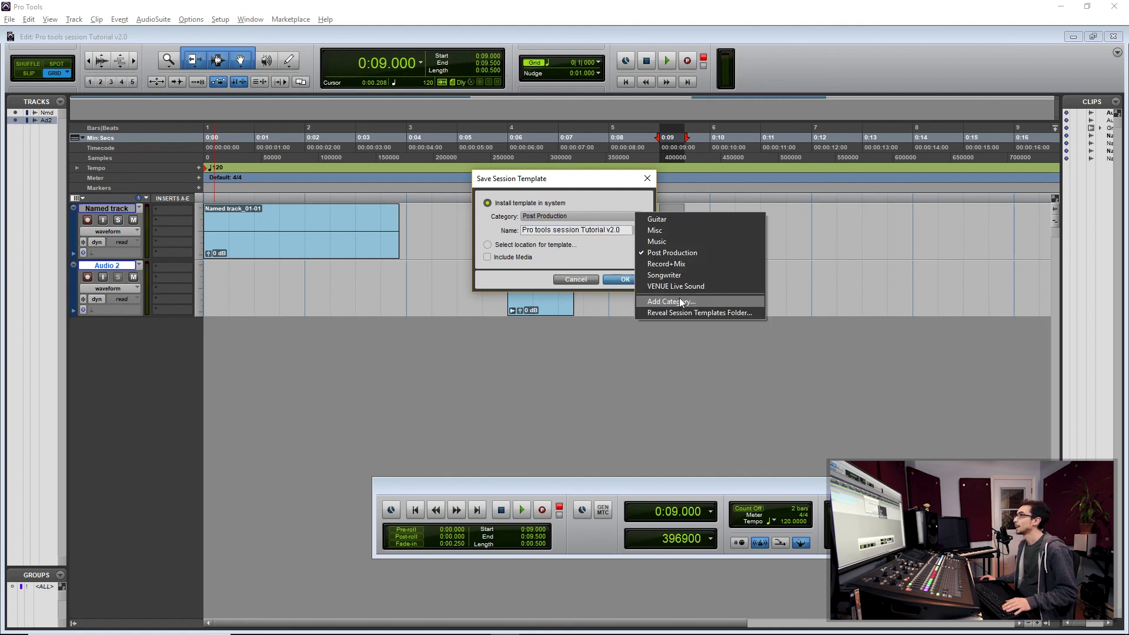
{"action": "left_click", "coordinate": [681, 303]}
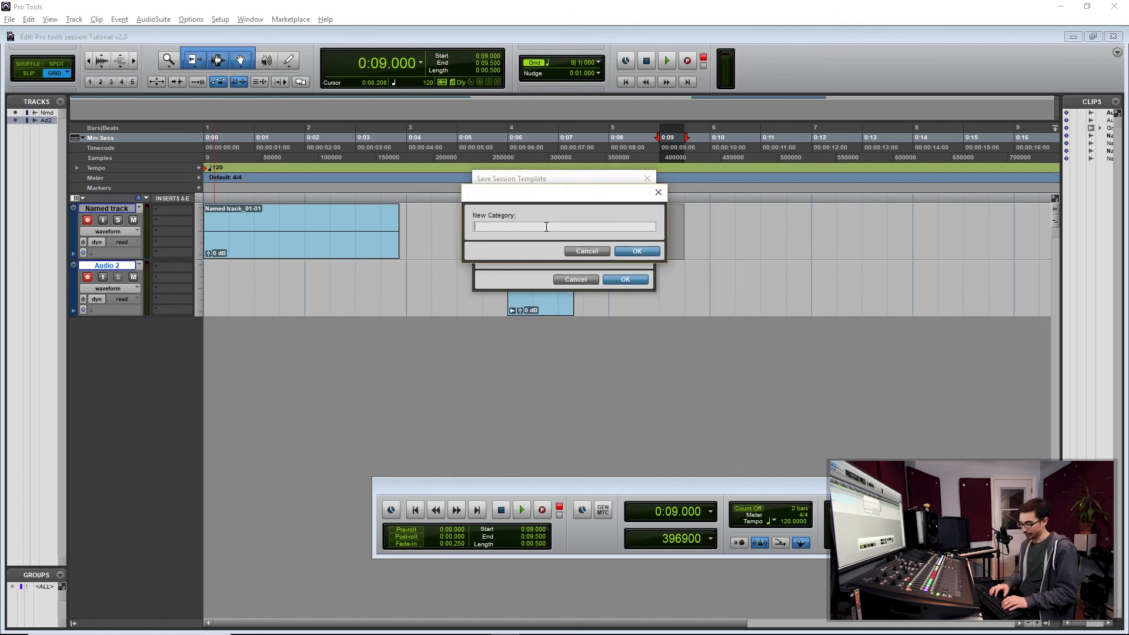
{"action": "type", "text": "Tutorialk"}
{"action": "key", "text": "BackSpace"}
{"action": "type", "text": "template"}
{"action": "key", "text": "Return"}
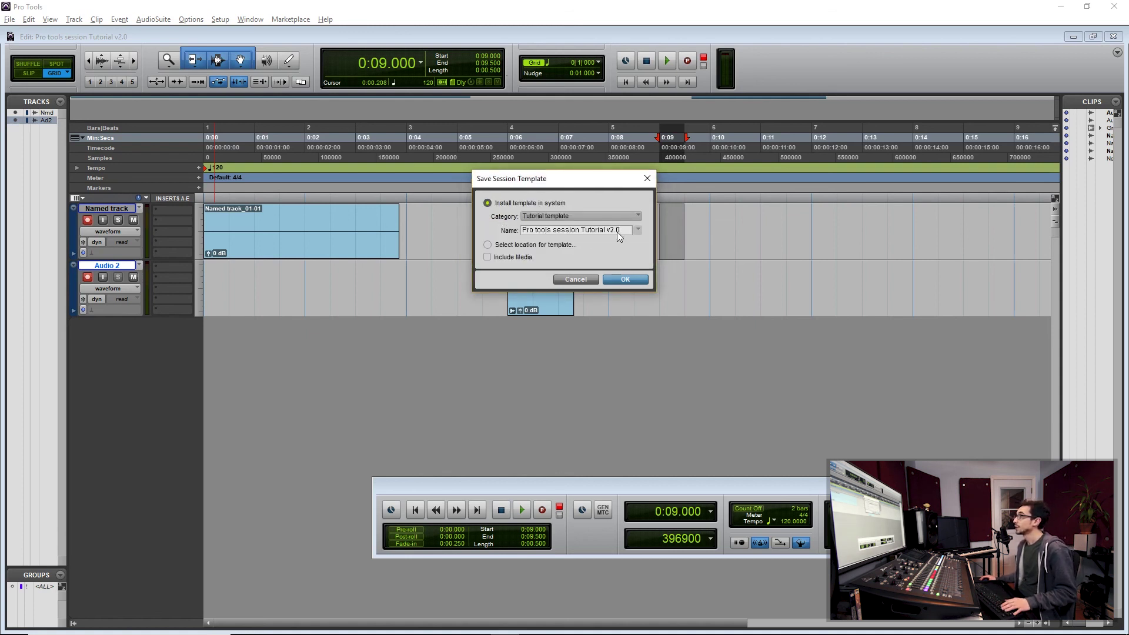
{"action": "left_click", "coordinate": [487, 257]}
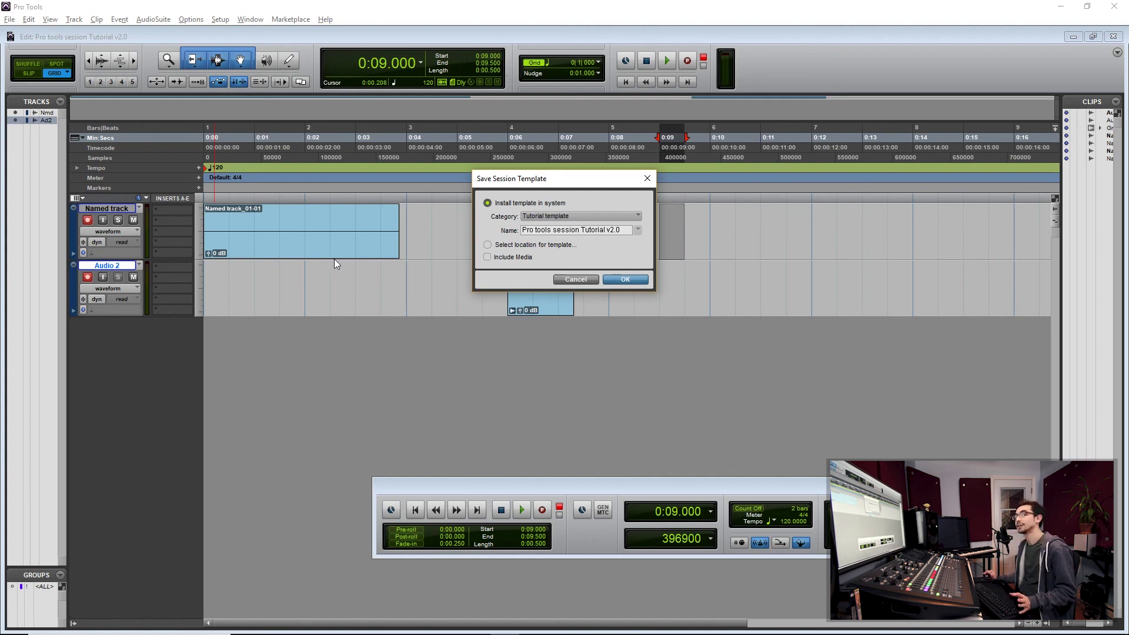
{"action": "left_click", "coordinate": [626, 279]}
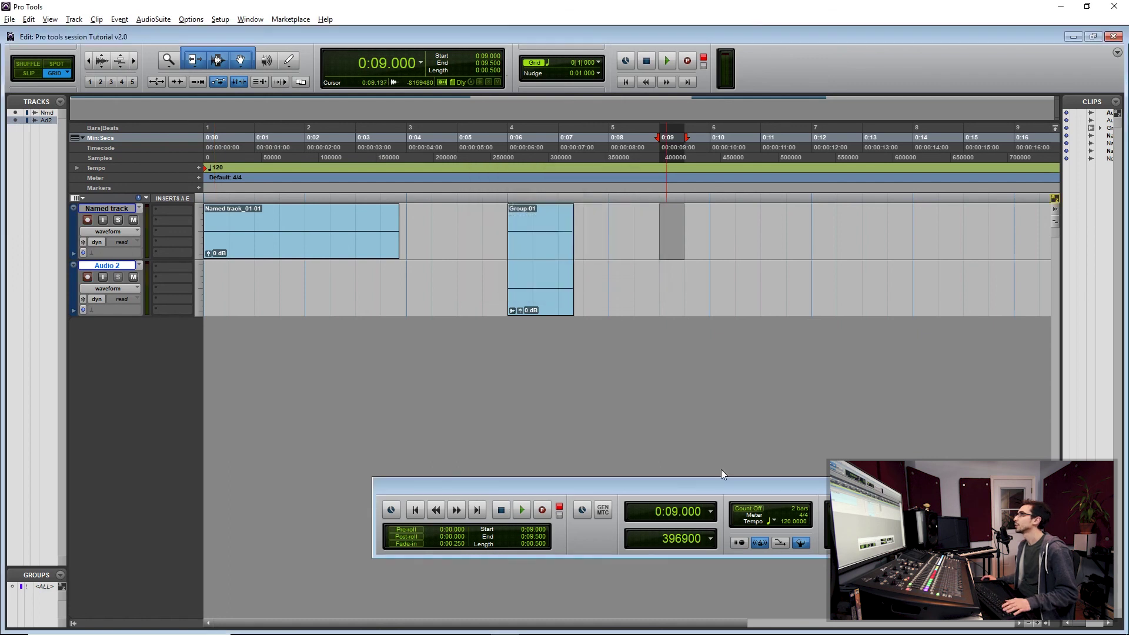
Step: Create a local session named "Pro tools session Tutorial v2.1" from the Pro tools session Tutorial v2.0 template in the Tutorial template group
{"action": "left_click", "coordinate": [11, 20]}
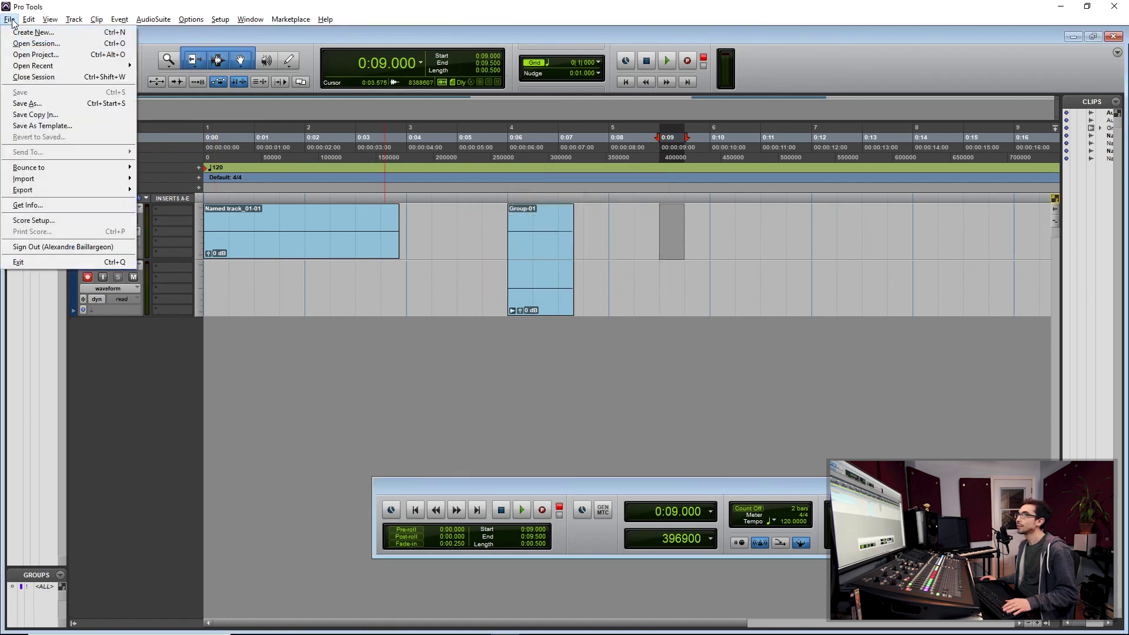
{"action": "left_click", "coordinate": [44, 33]}
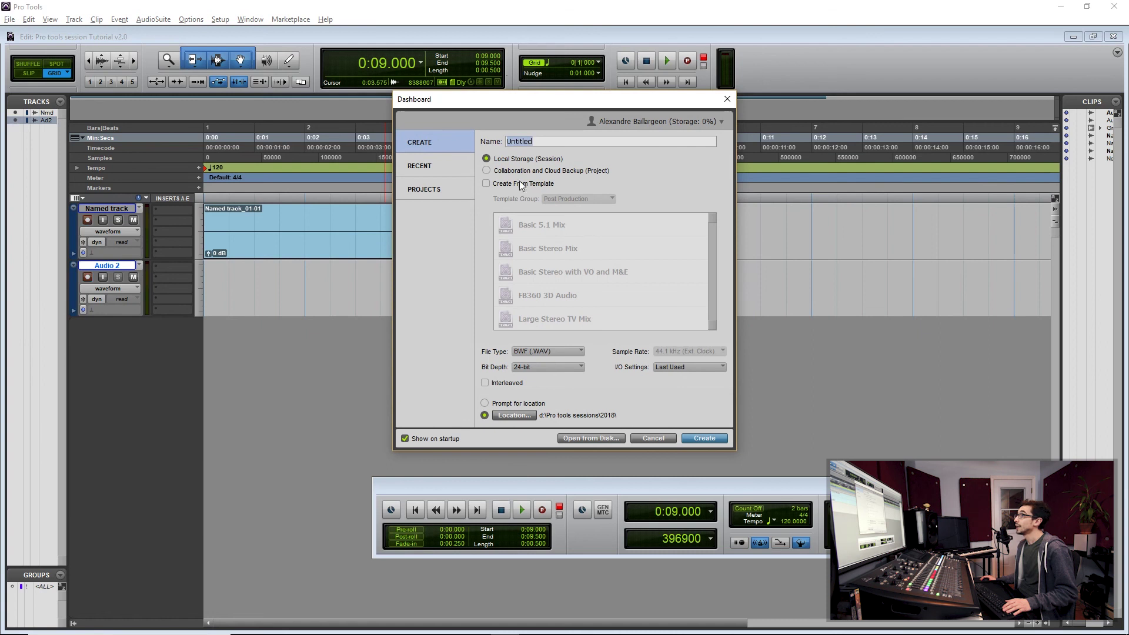
{"action": "left_click", "coordinate": [486, 184]}
{"action": "left_click", "coordinate": [605, 199]}
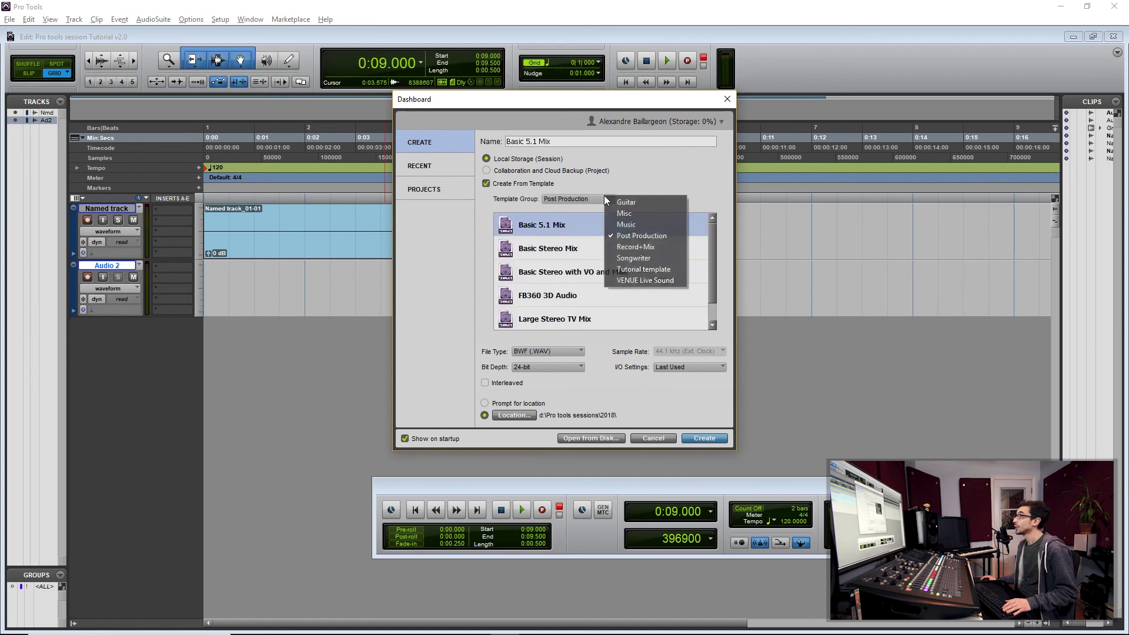
{"action": "left_click", "coordinate": [659, 267]}
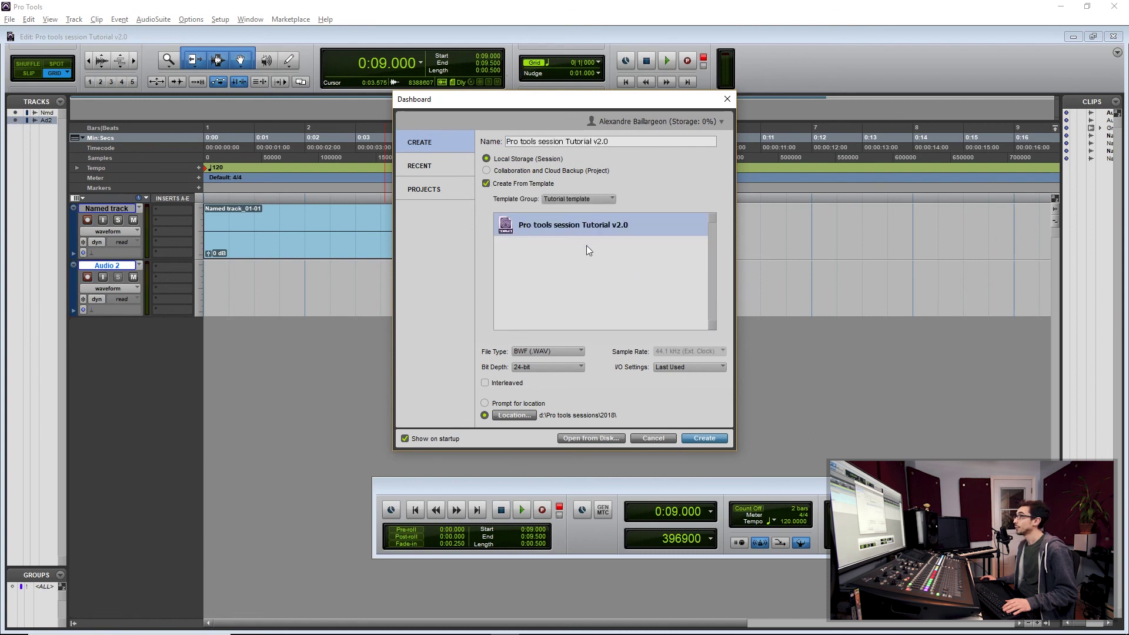
{"action": "left_click", "coordinate": [632, 142]}
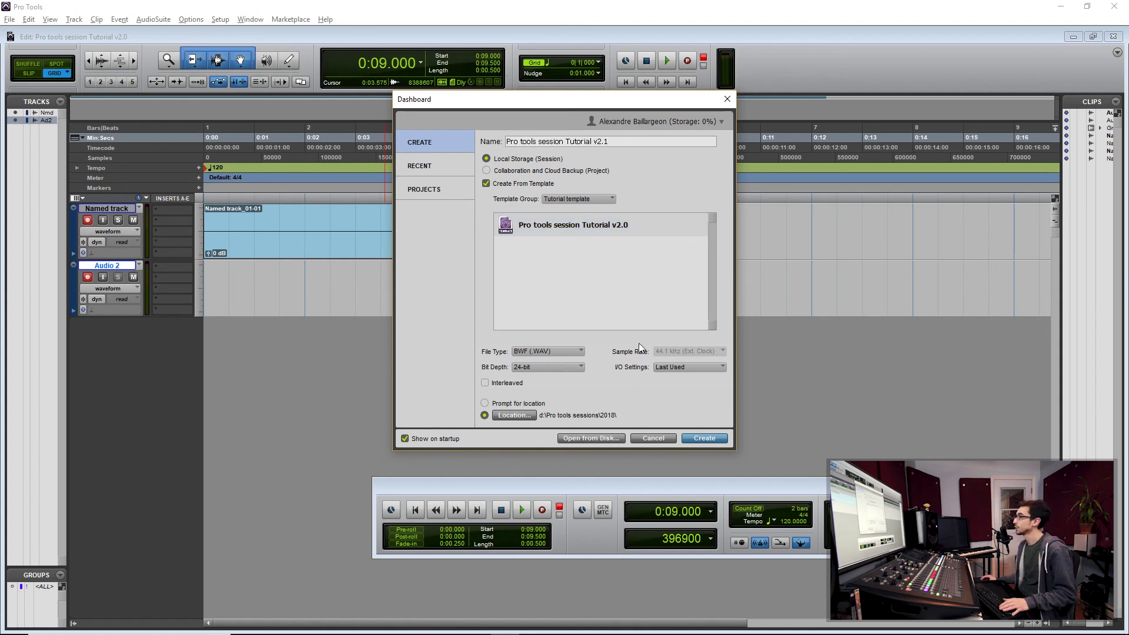
{"action": "type", "text": "1"}
{"action": "left_click", "coordinate": [706, 439]}
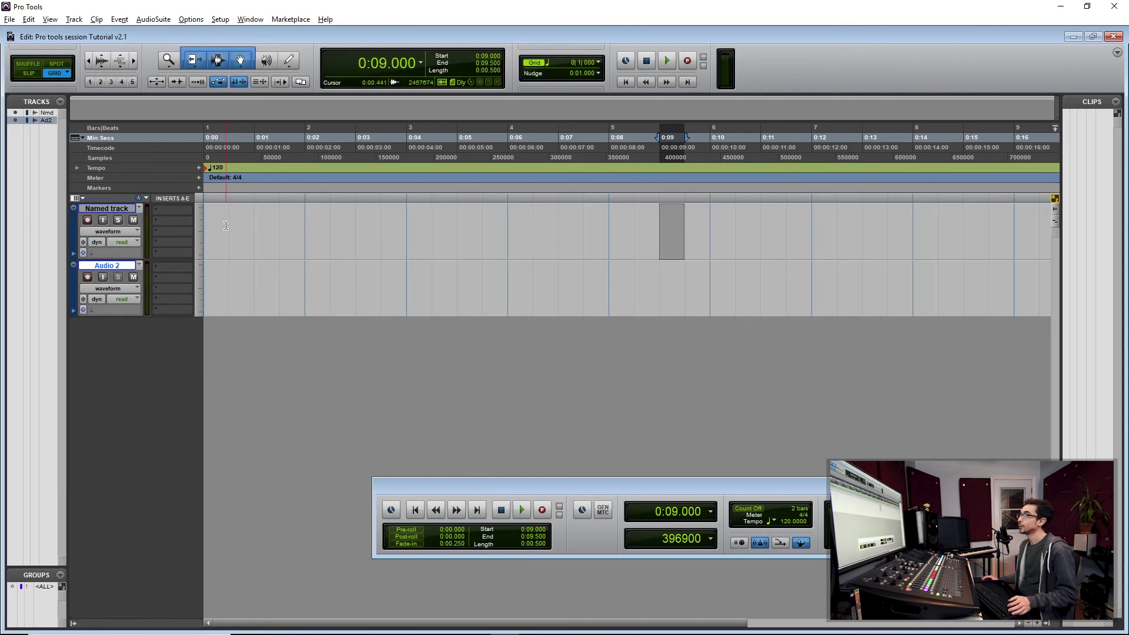
Step: Place the edit cursor at 0:02.500 on the empty Named track
{"action": "left_click_drag", "start_coordinate": [223, 222], "coordinate": [353, 318]}
{"action": "left_click", "coordinate": [322, 214]}
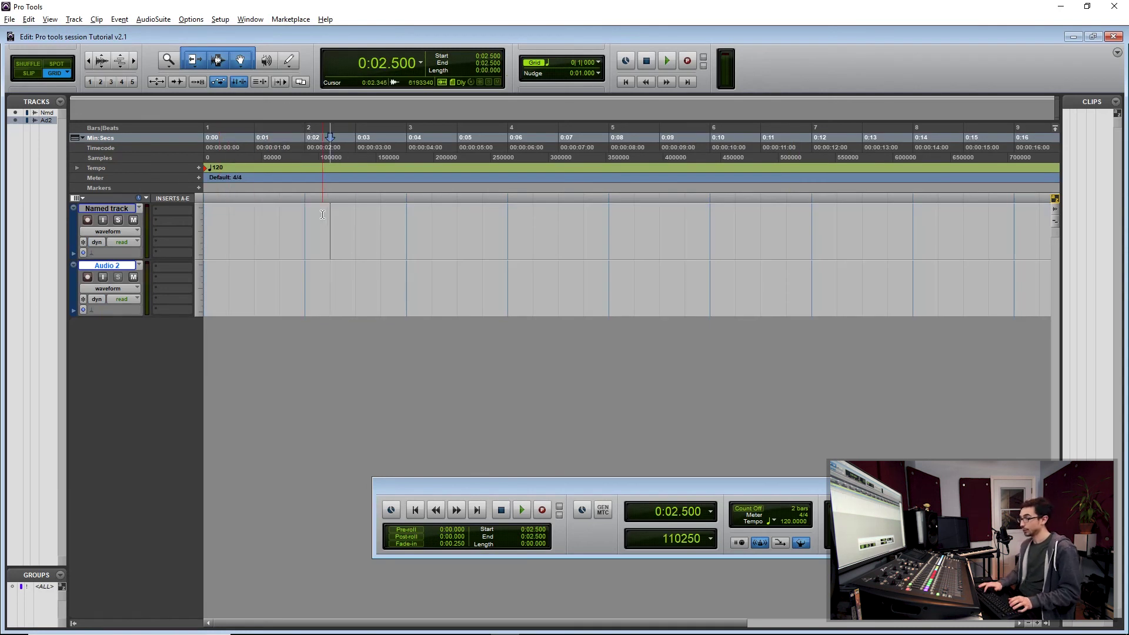